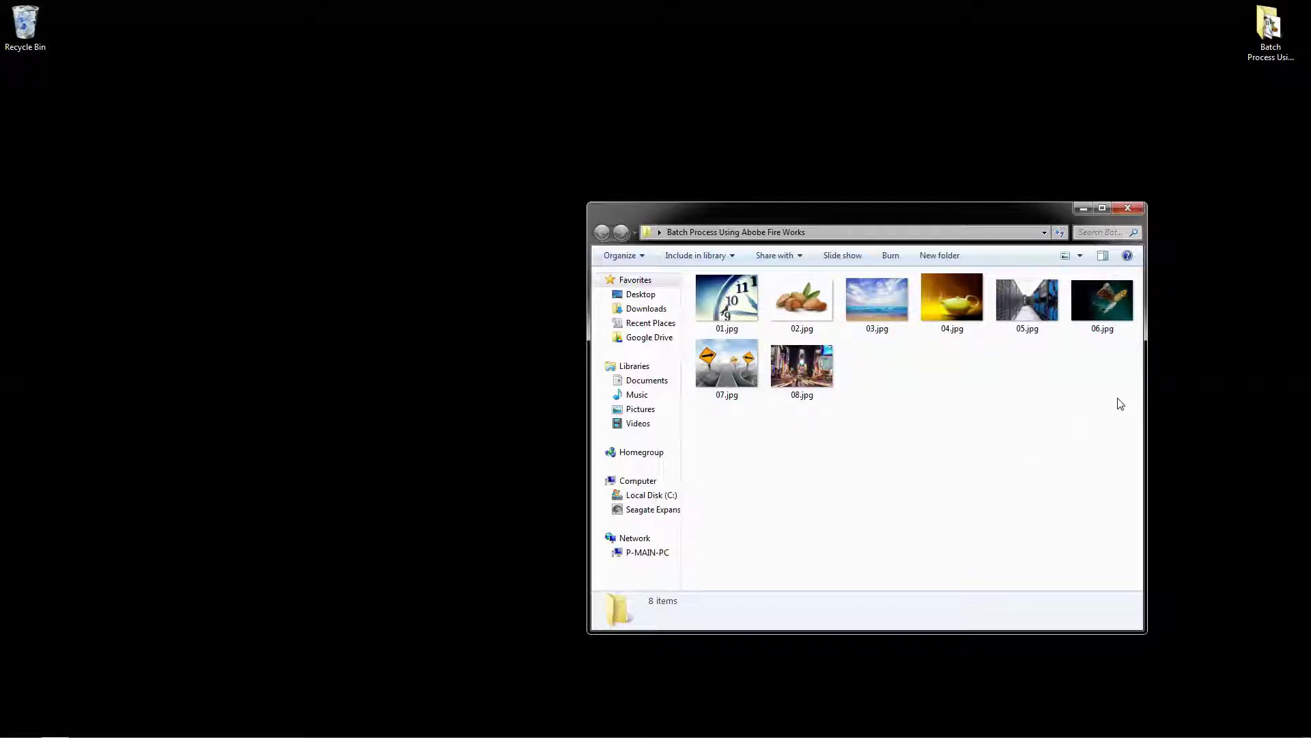
# Marquee-select all eight images, 01.jpg through 08.jpg, in the batch-process folder.
pyautogui.moveTo(1118, 404); pyautogui.dragTo(693, 273)
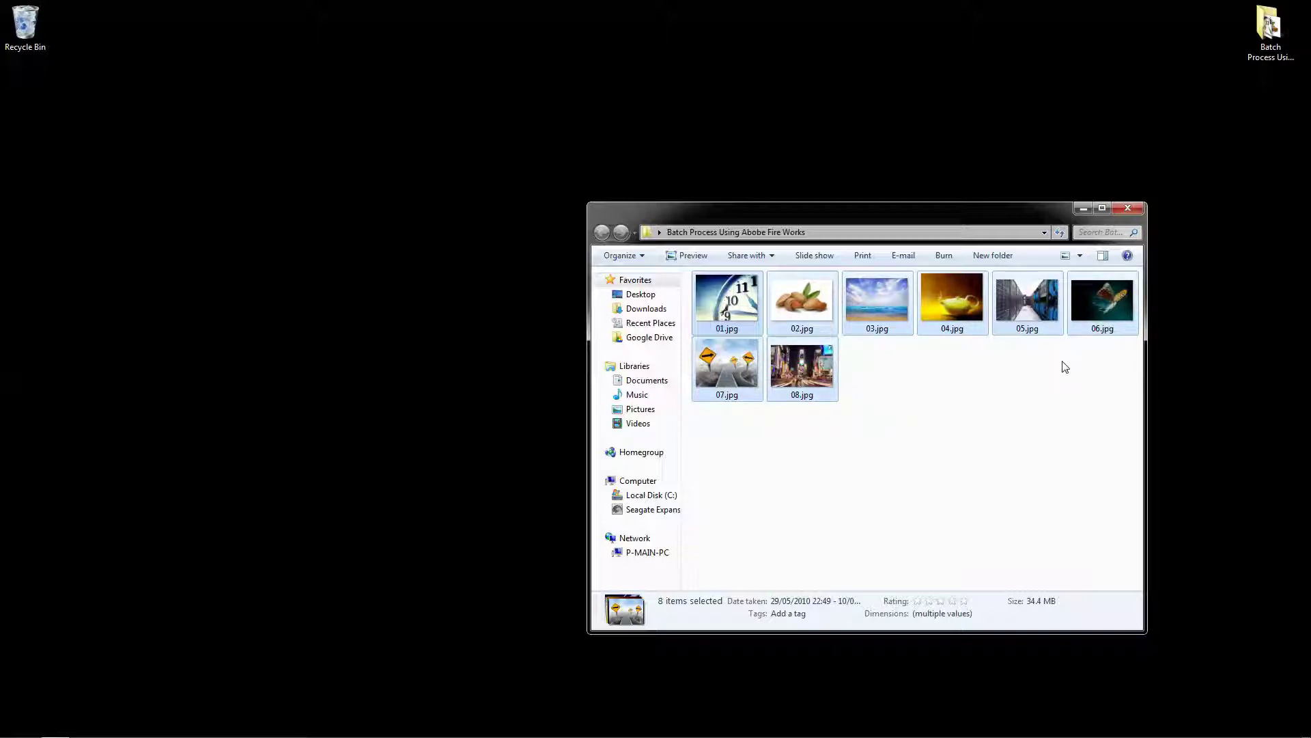
pyautogui.click(885, 432)
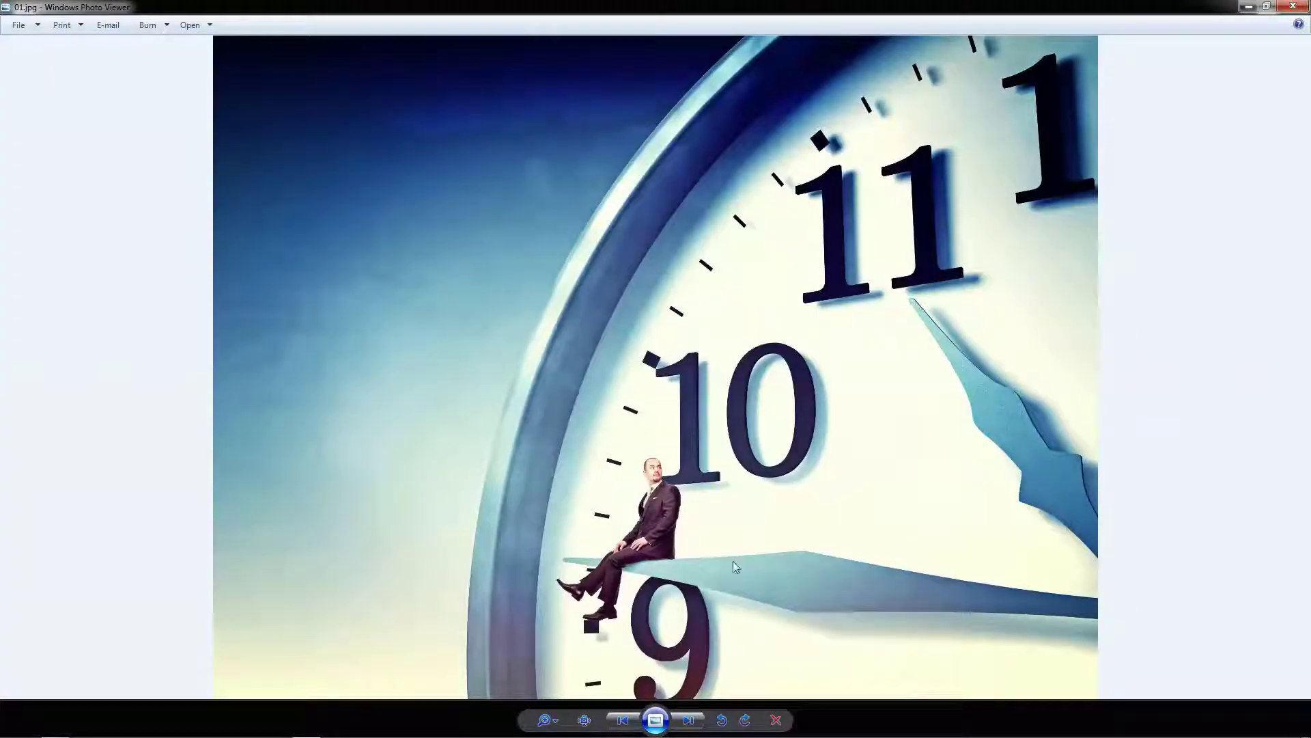
pyautogui.scroll(5, 732, 560)
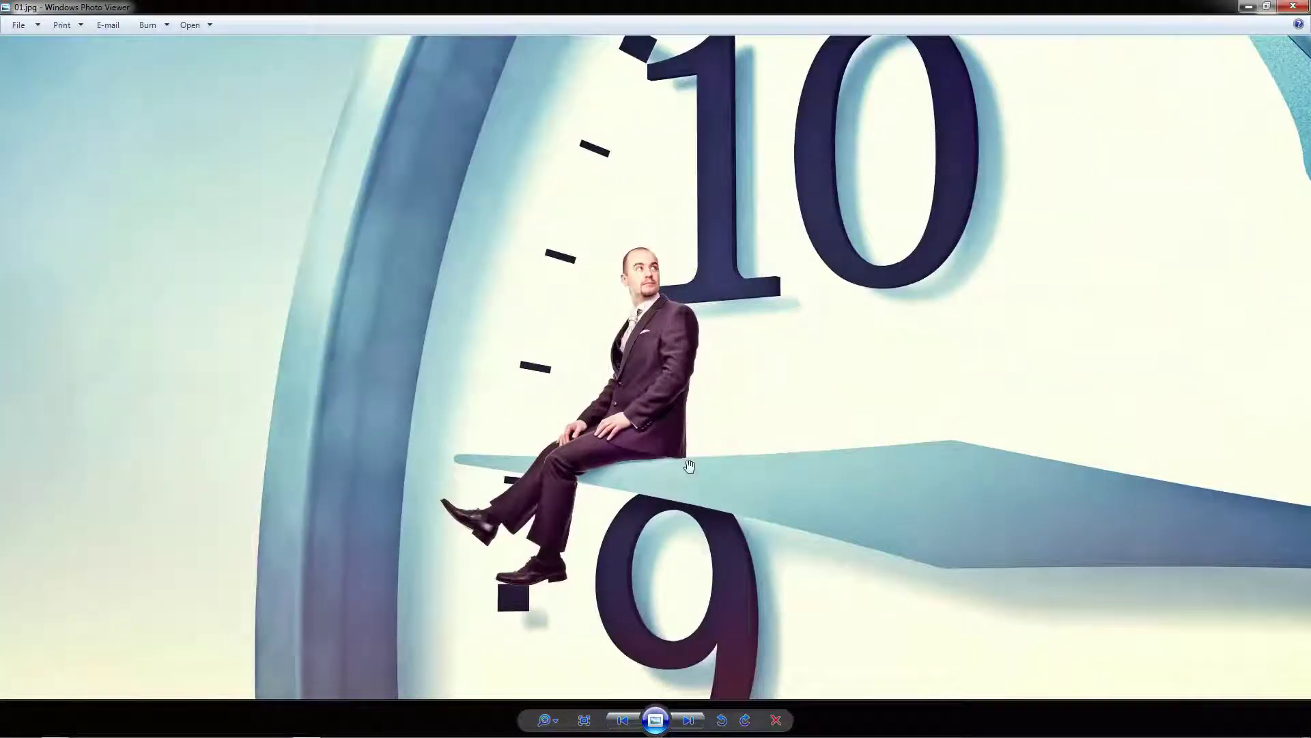
pyautogui.scroll(1, 689, 466)
pyautogui.scroll(1, 714, 362)
pyautogui.scroll(1, 752, 421)
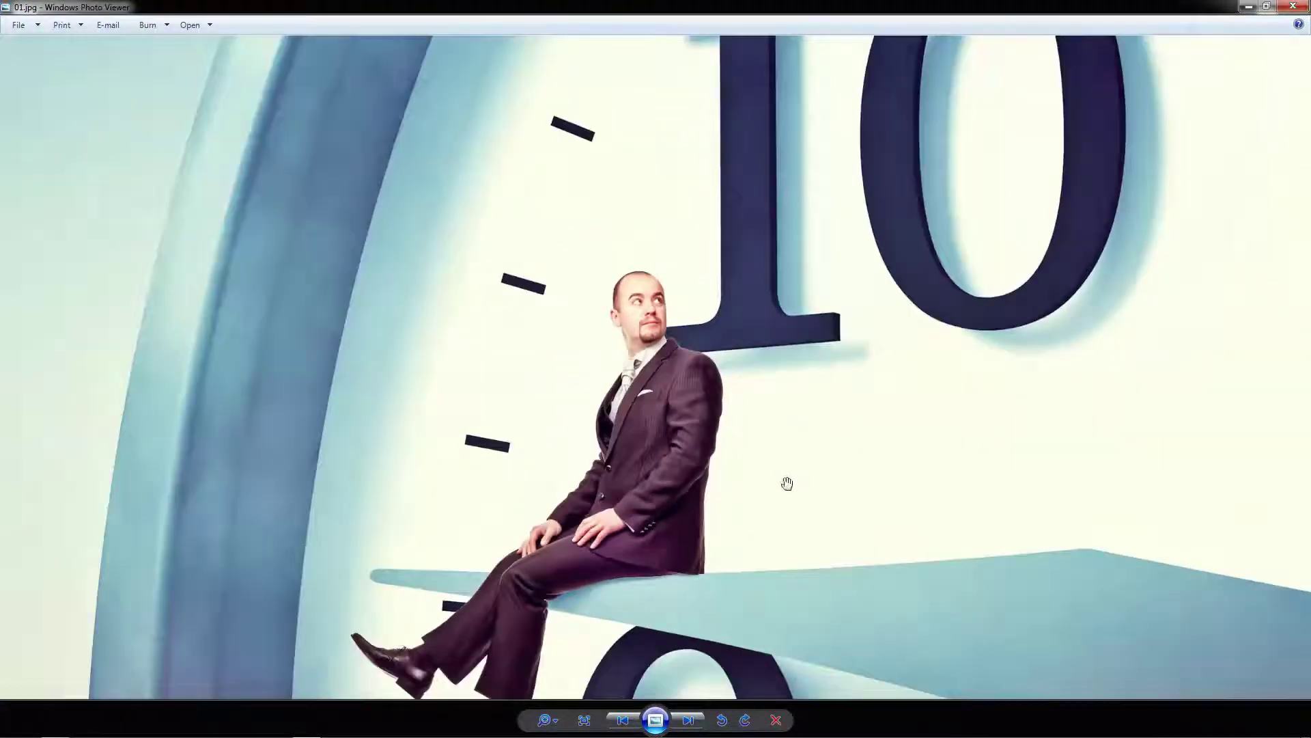
pyautogui.scroll(-4, 786, 482)
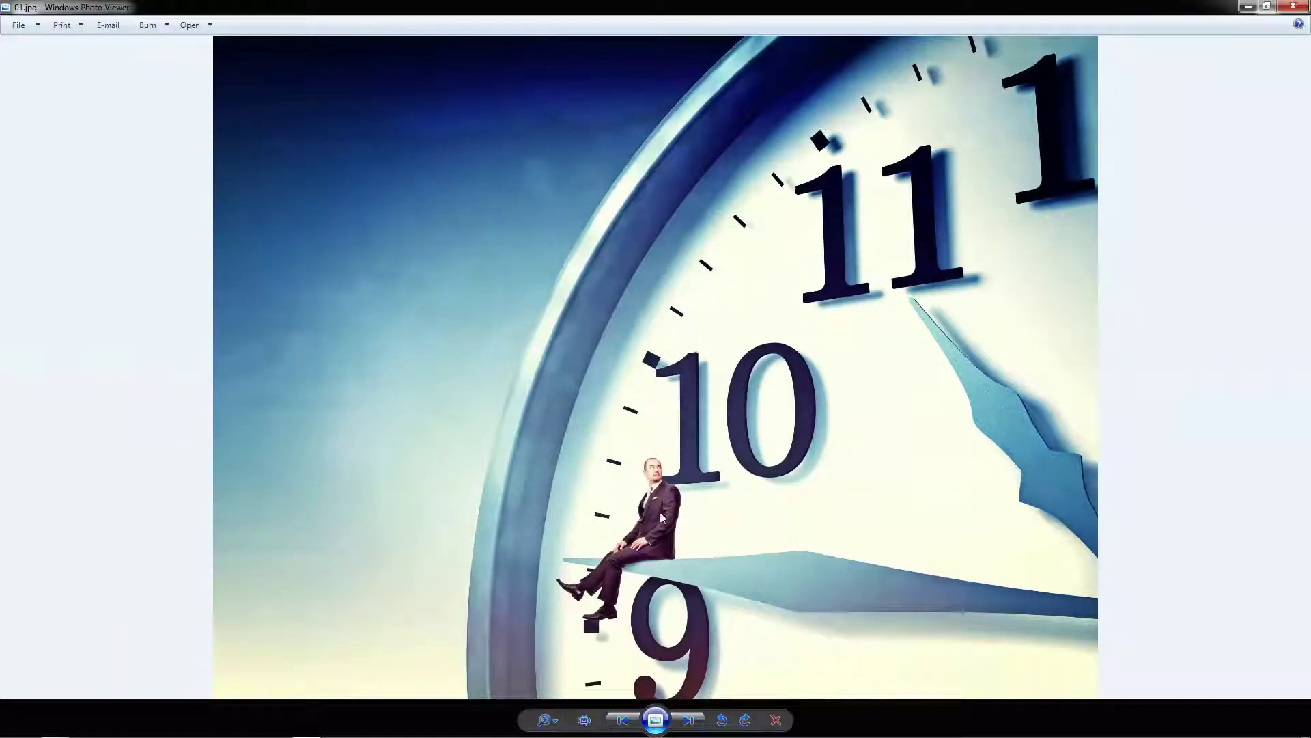
pyautogui.scroll(1, 660, 511)
pyautogui.scroll(-2, 661, 511)
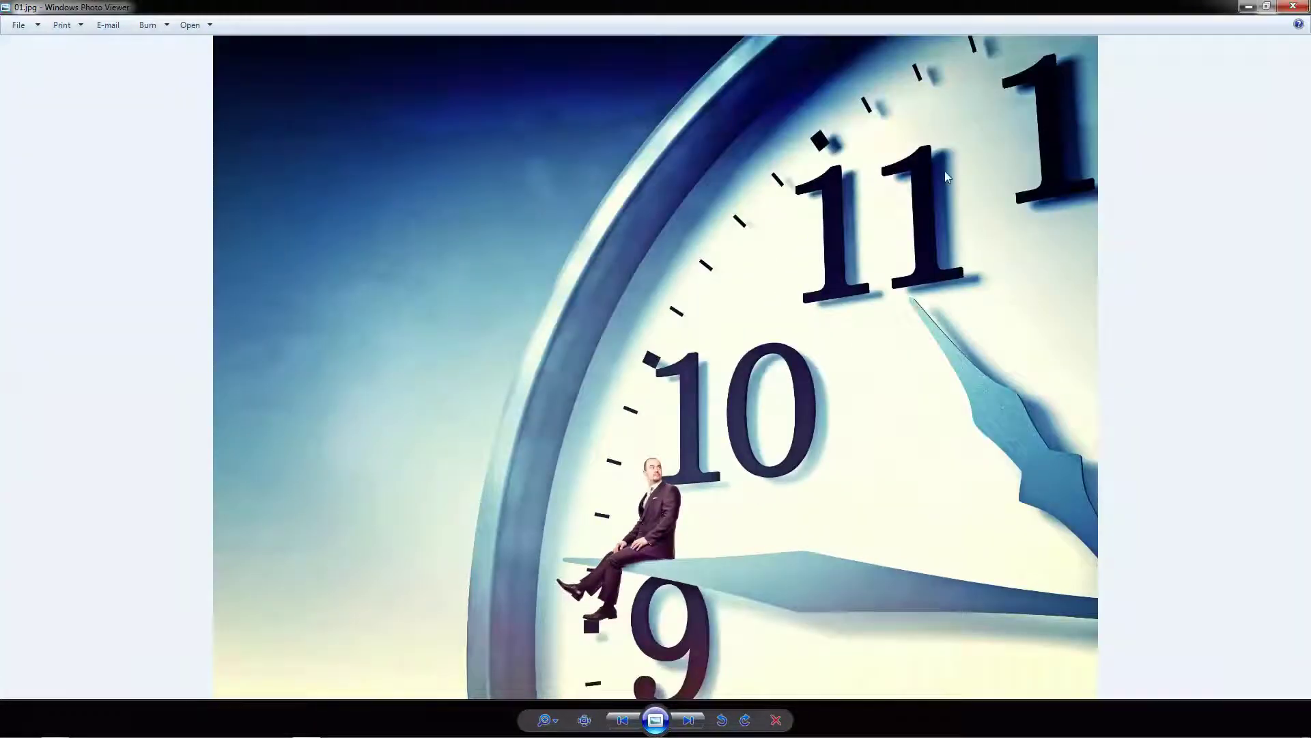
pyautogui.doubleClick(1077, 6)
pyautogui.moveTo(1138, 4); pyautogui.dragTo(1138, 337)
pyautogui.moveTo(1053, 350); pyautogui.dragTo(716, 123)
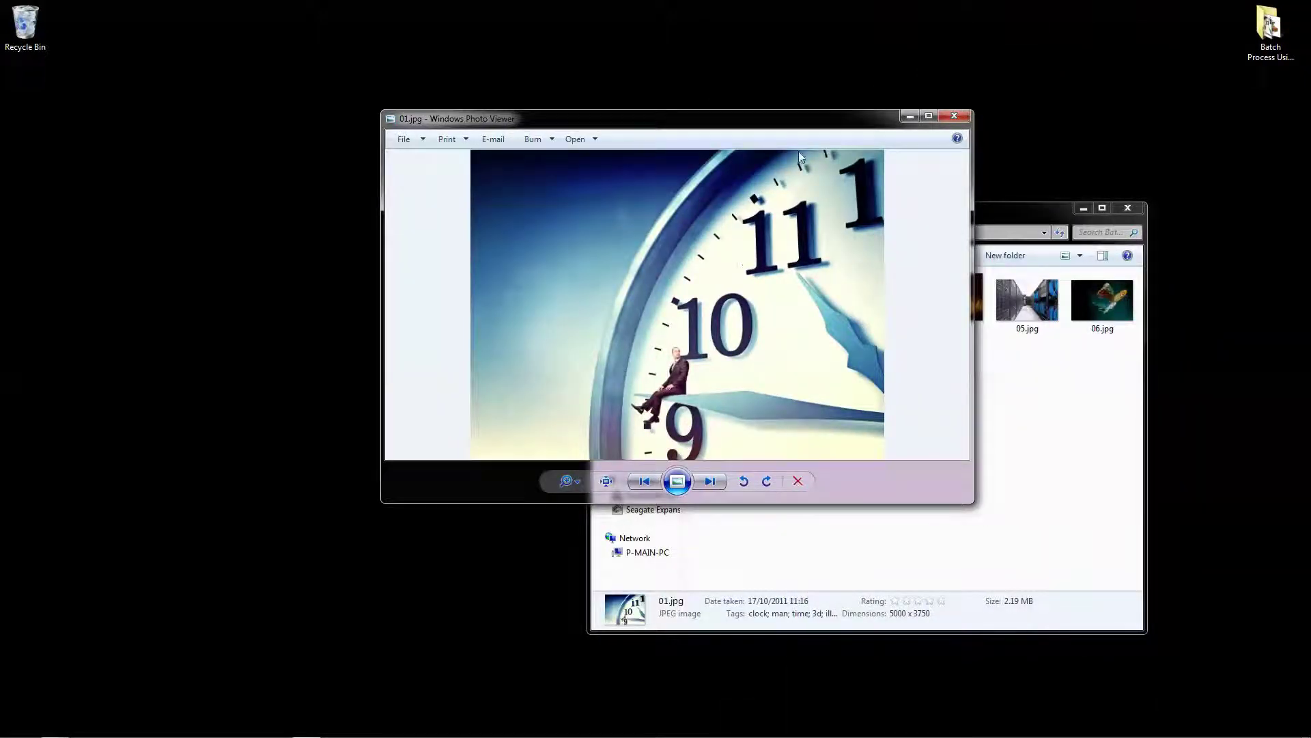
pyautogui.click(954, 116)
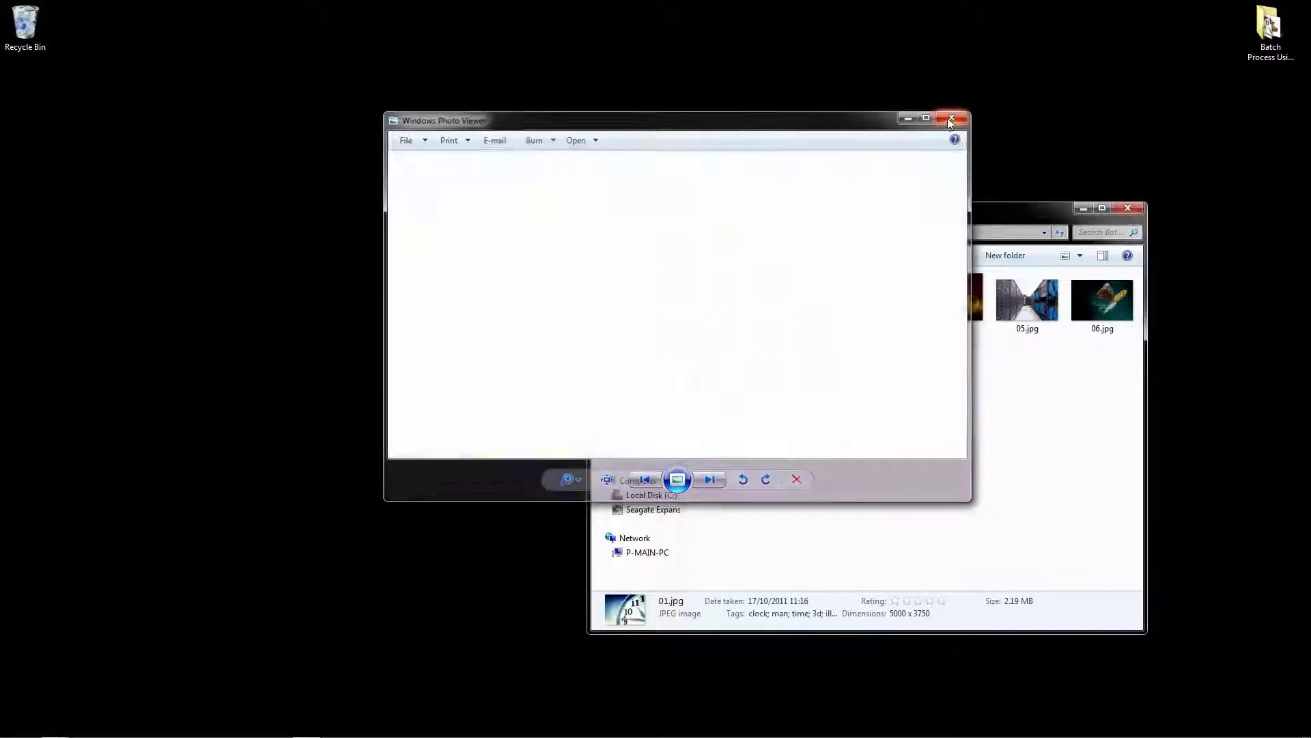
# Confirm 01.jpg measures 5000 x 3750, then close the Explorer window.
pyautogui.click(724, 290)
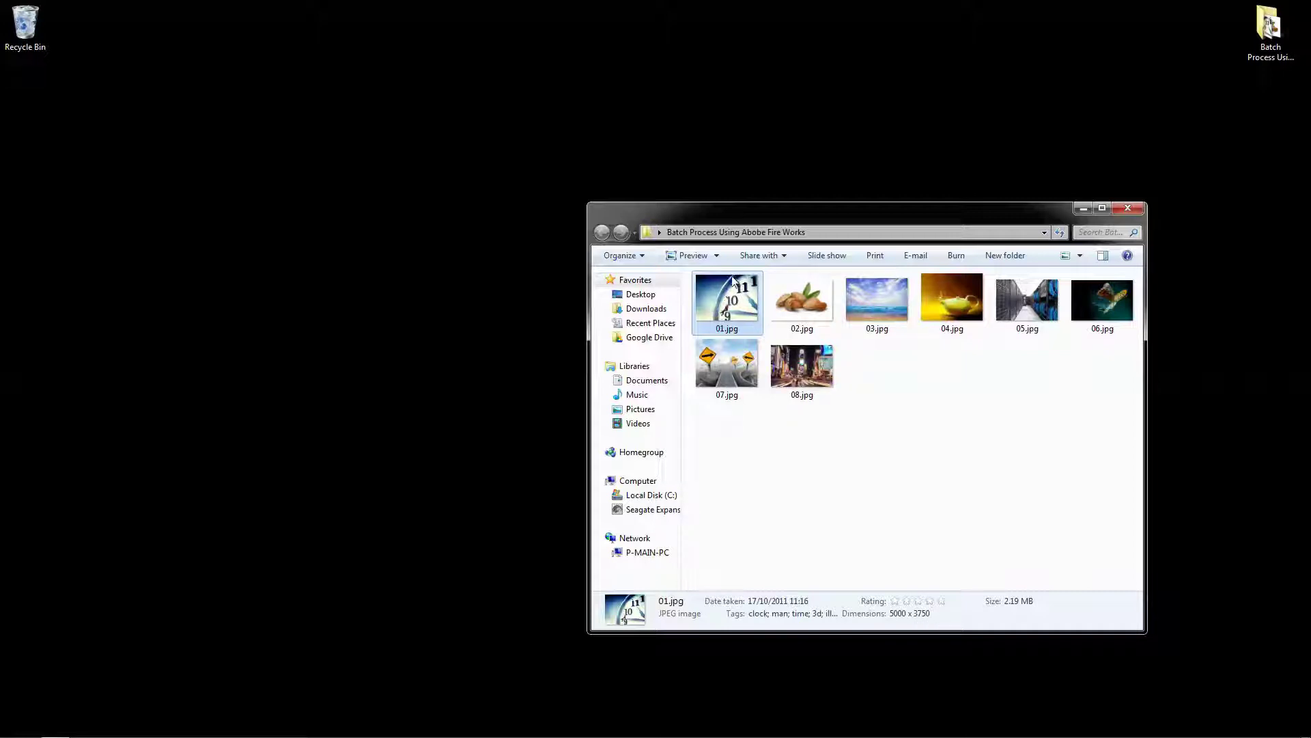
pyautogui.click(870, 458)
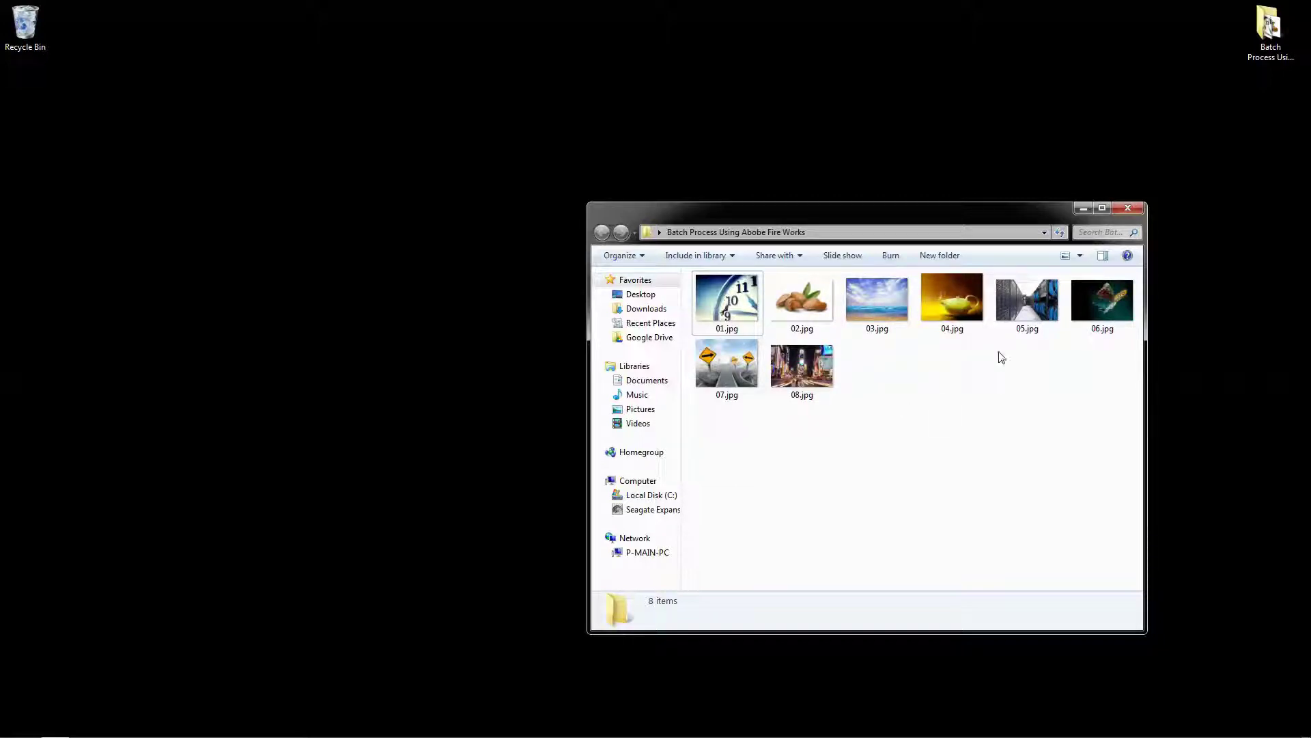
pyautogui.click(1125, 212)
# Launch Fireworks and start File > Batch Process with all eight JPEGs selected.
pyautogui.moveTo(373, 736)
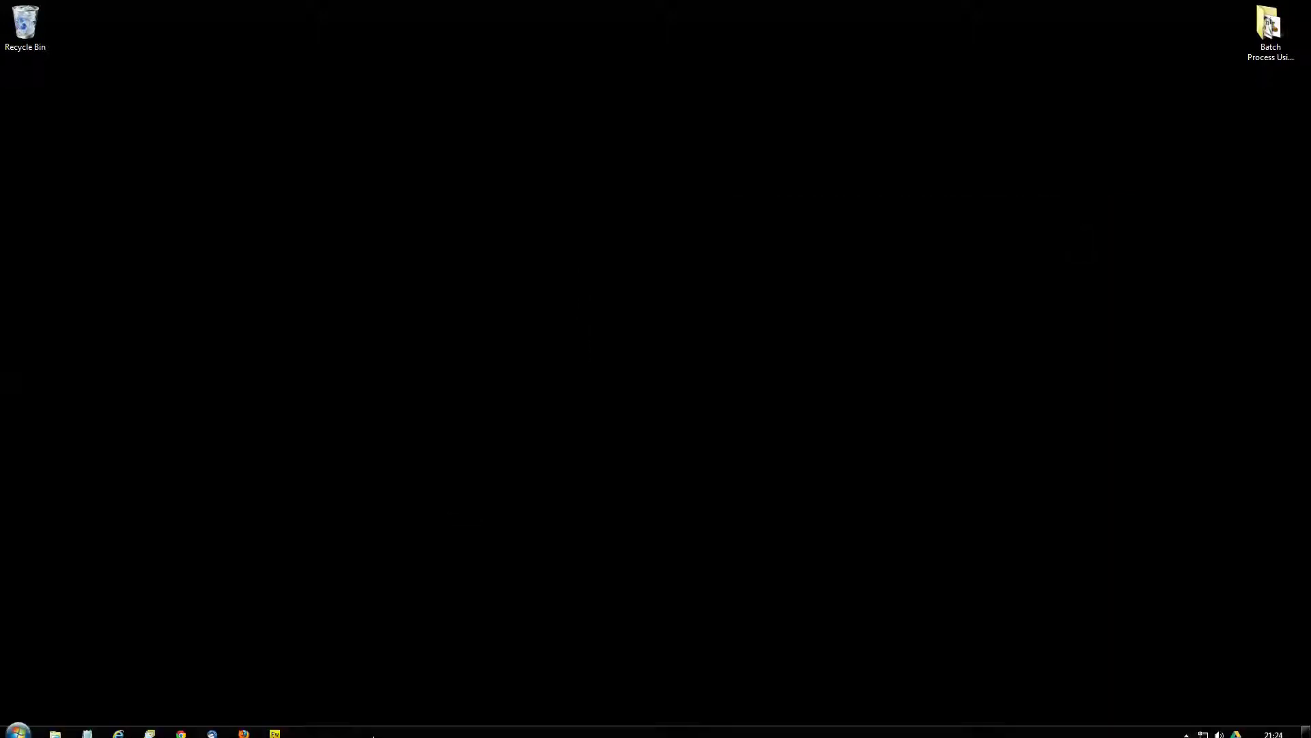
pyautogui.click(275, 733)
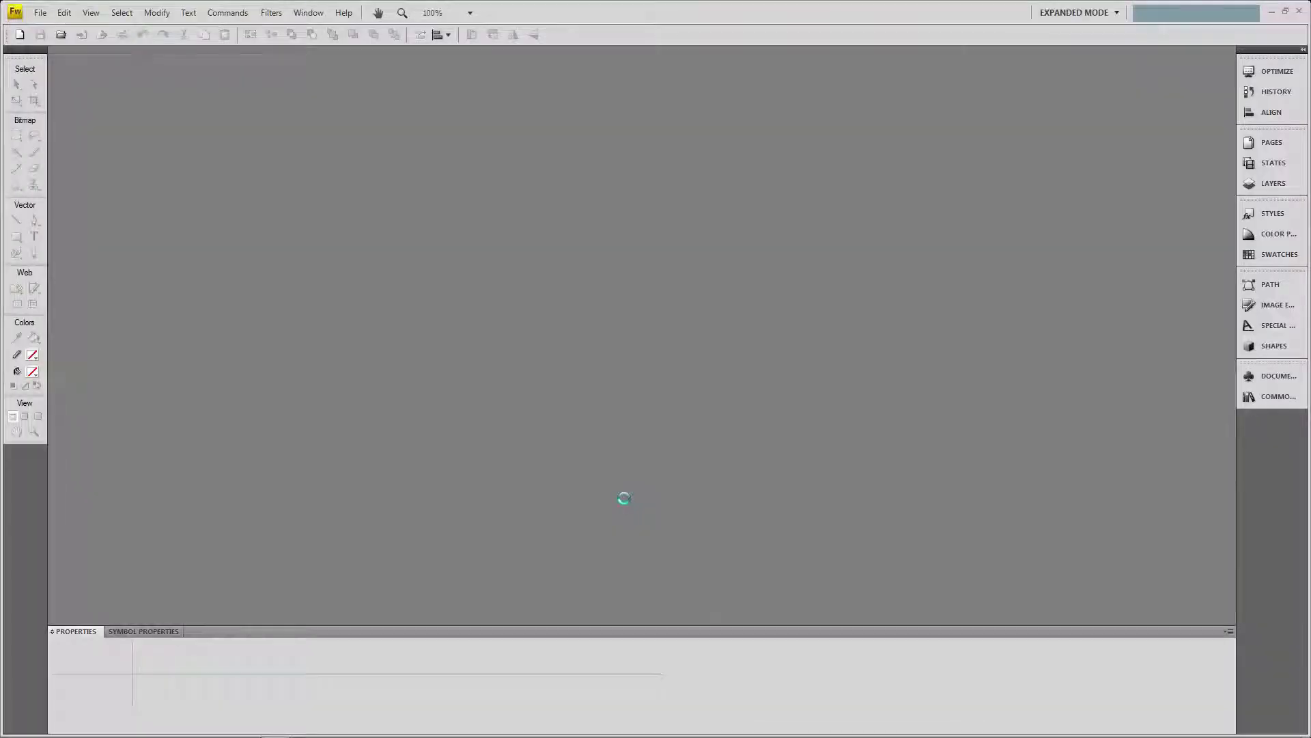
pyautogui.click(40, 12)
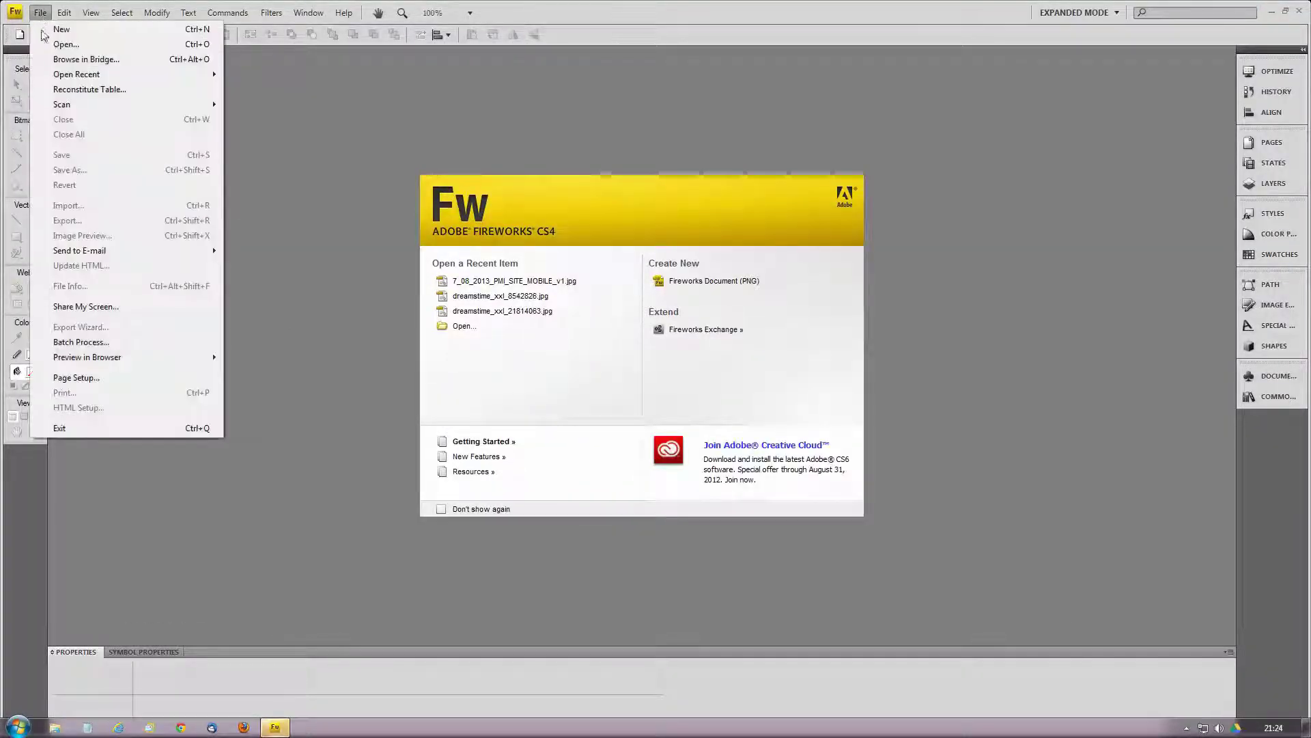
pyautogui.click(82, 343)
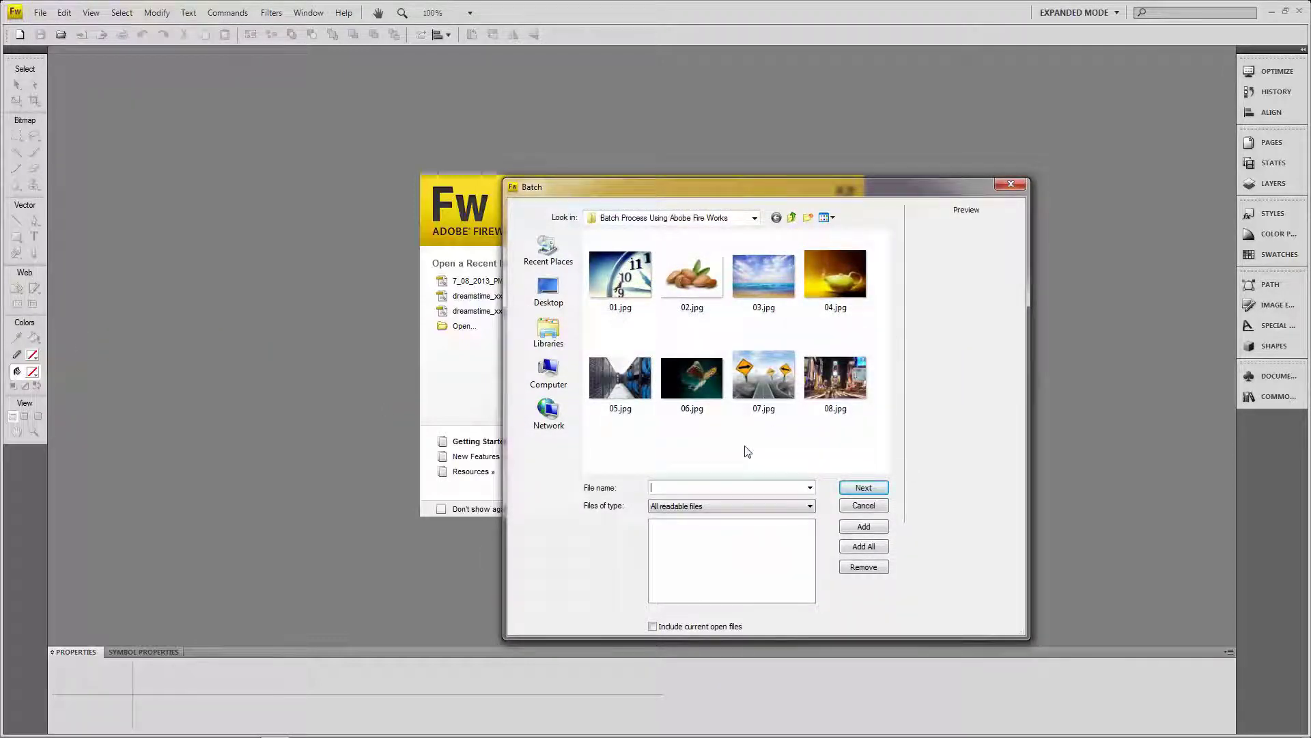
pyautogui.moveTo(848, 444); pyautogui.dragTo(589, 239)
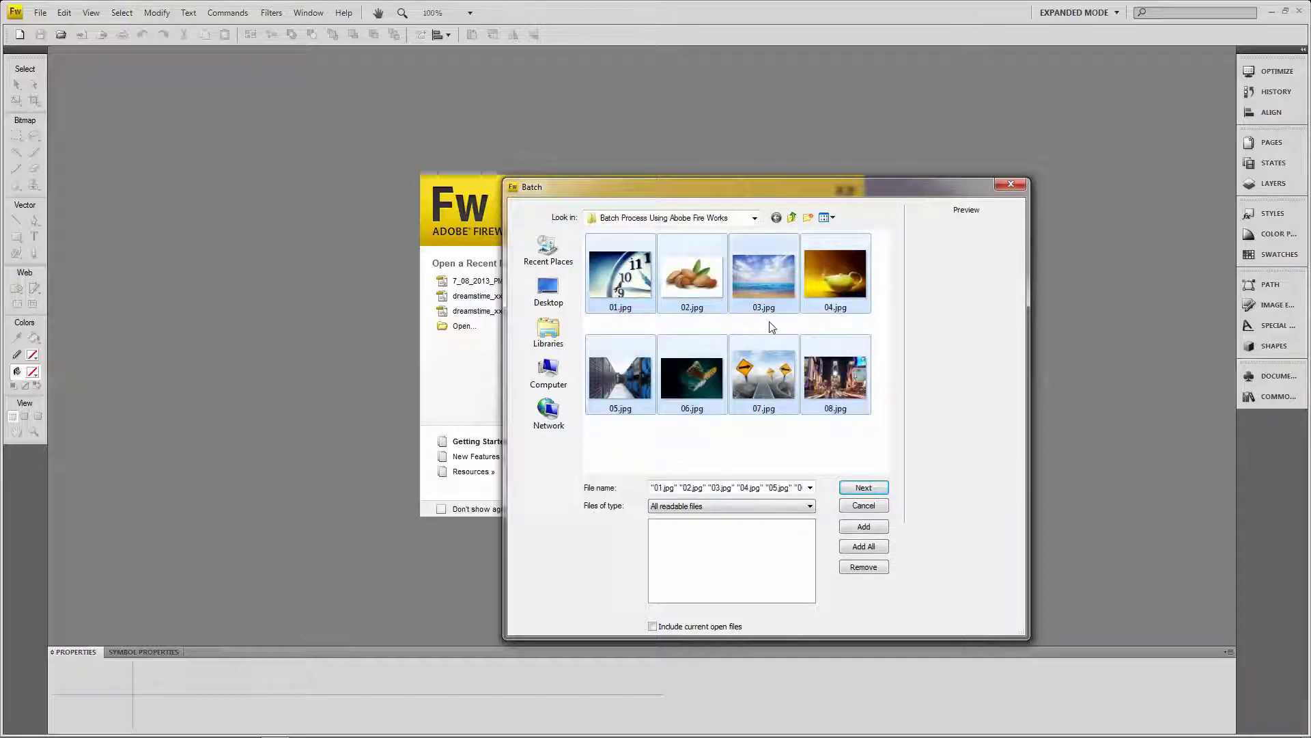
pyautogui.click(868, 487)
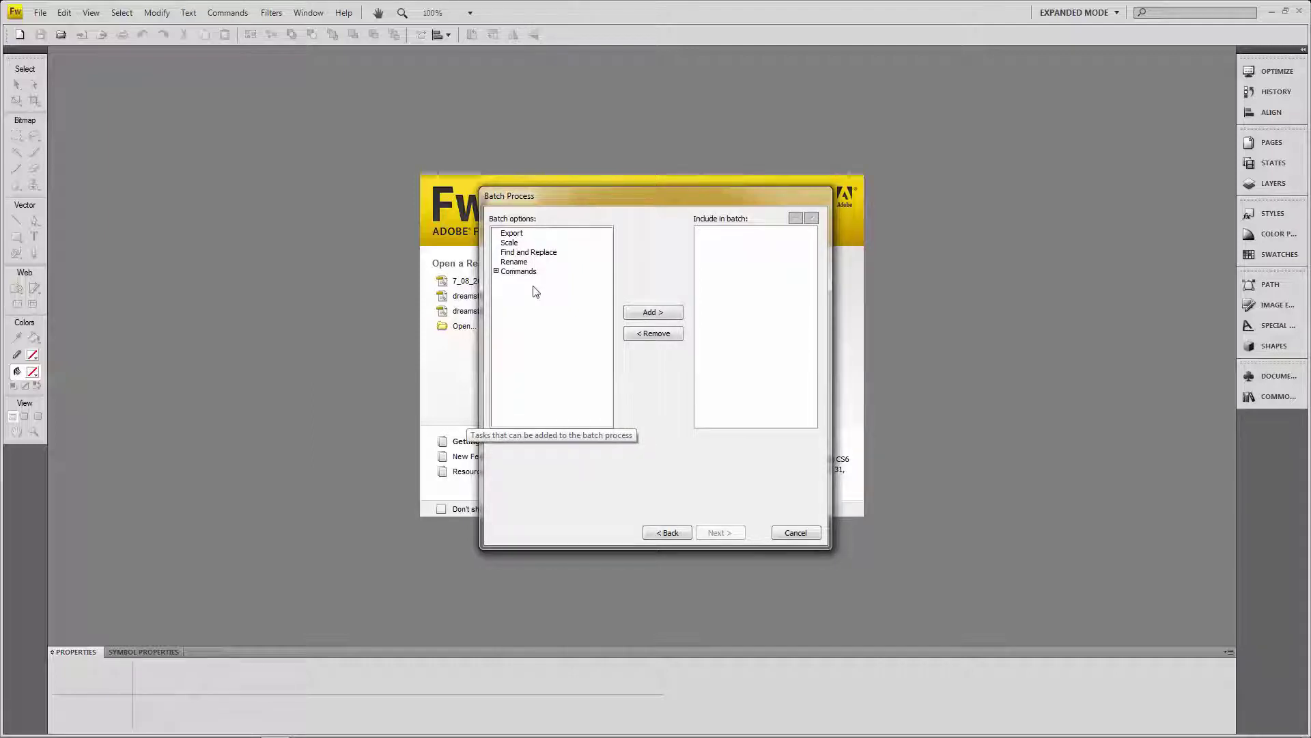
# Add an Export task using the JPEG - Better Quality preset at quality 80.
pyautogui.moveTo(581, 203)
pyautogui.mouseDown()
pyautogui.moveTo(597, 194)
pyautogui.moveTo(566, 205)
pyautogui.mouseUp()
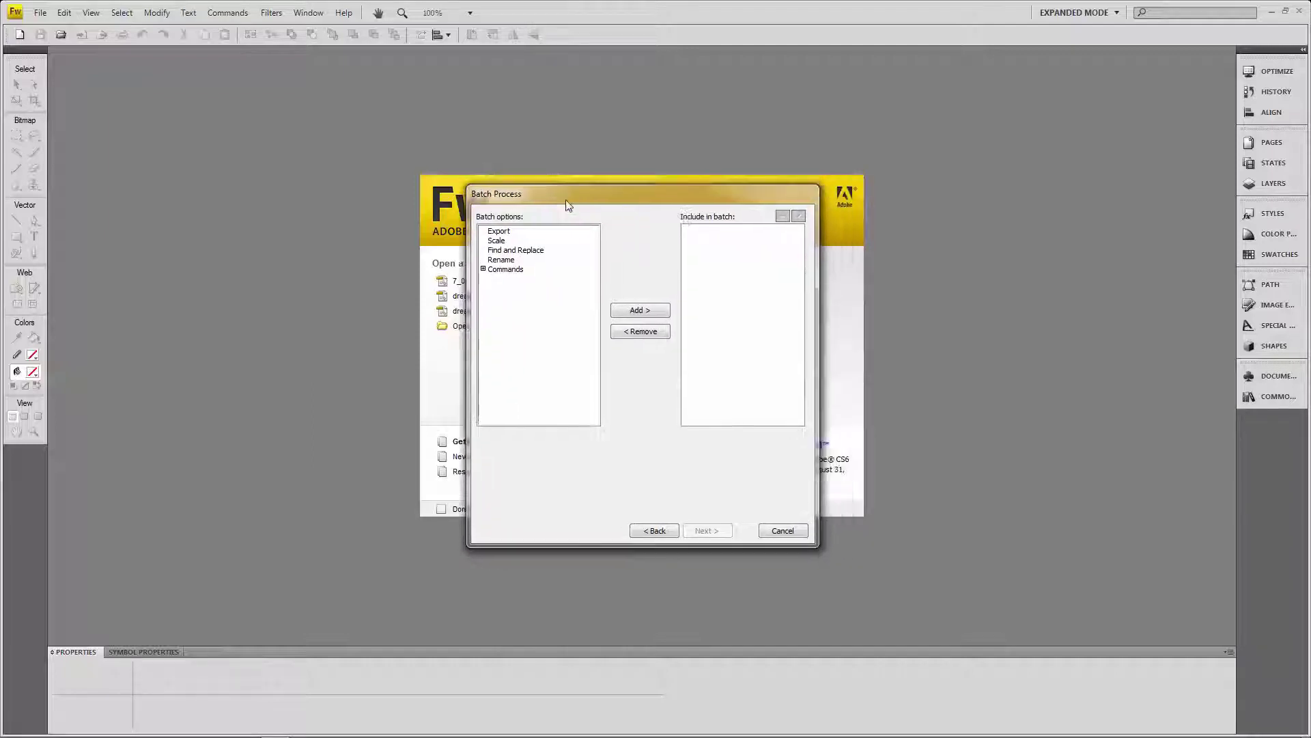
pyautogui.click(506, 235)
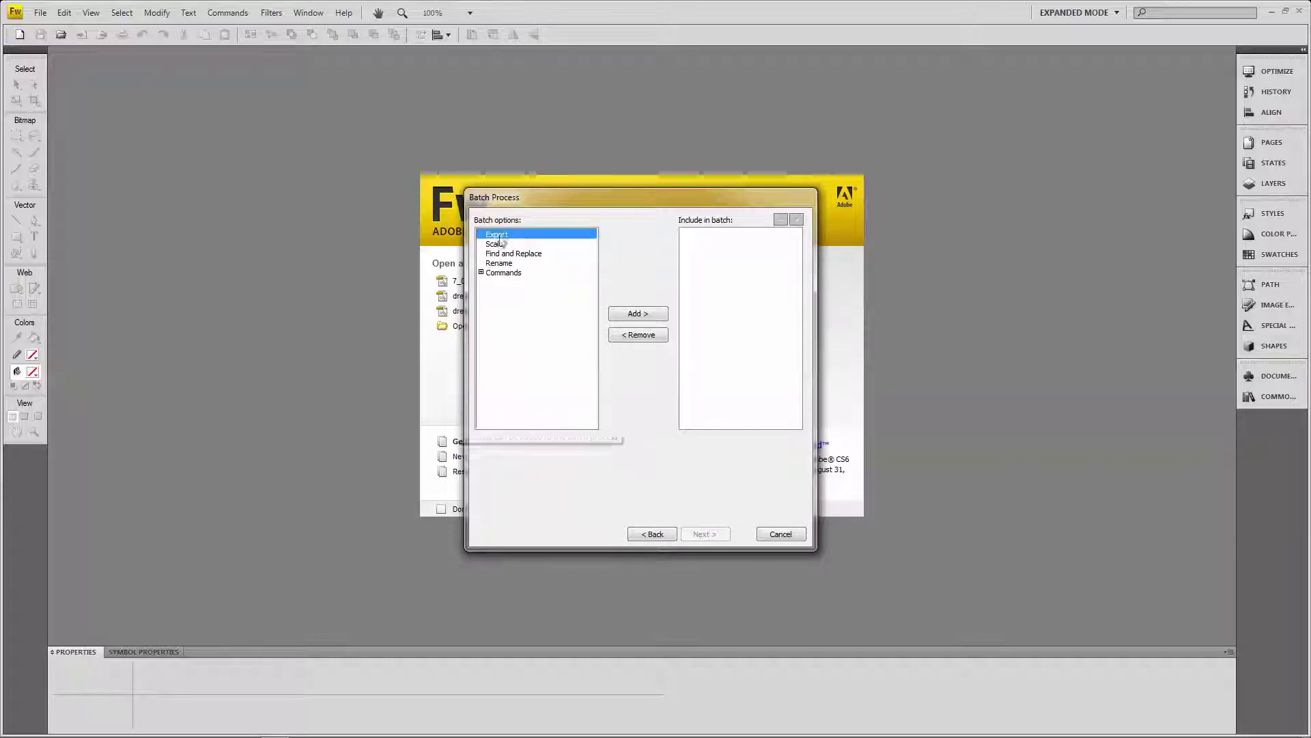
pyautogui.click(643, 314)
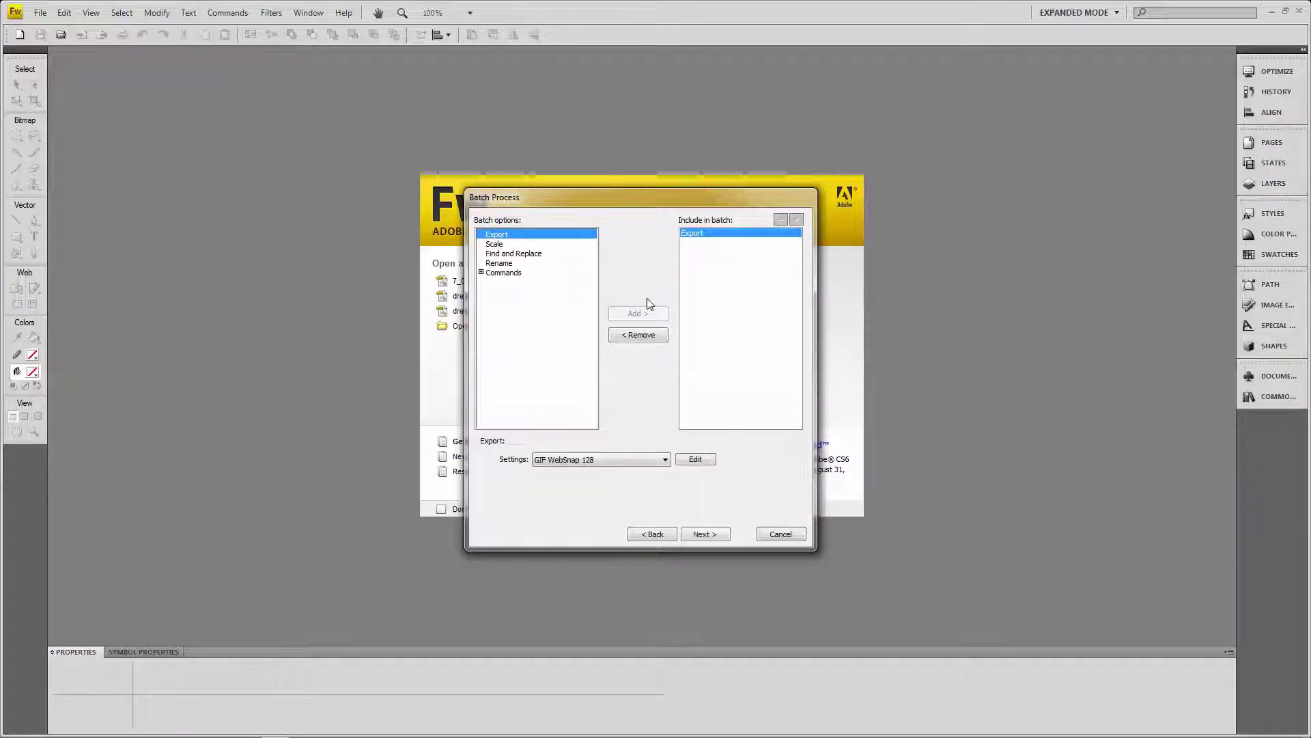
pyautogui.click(605, 460)
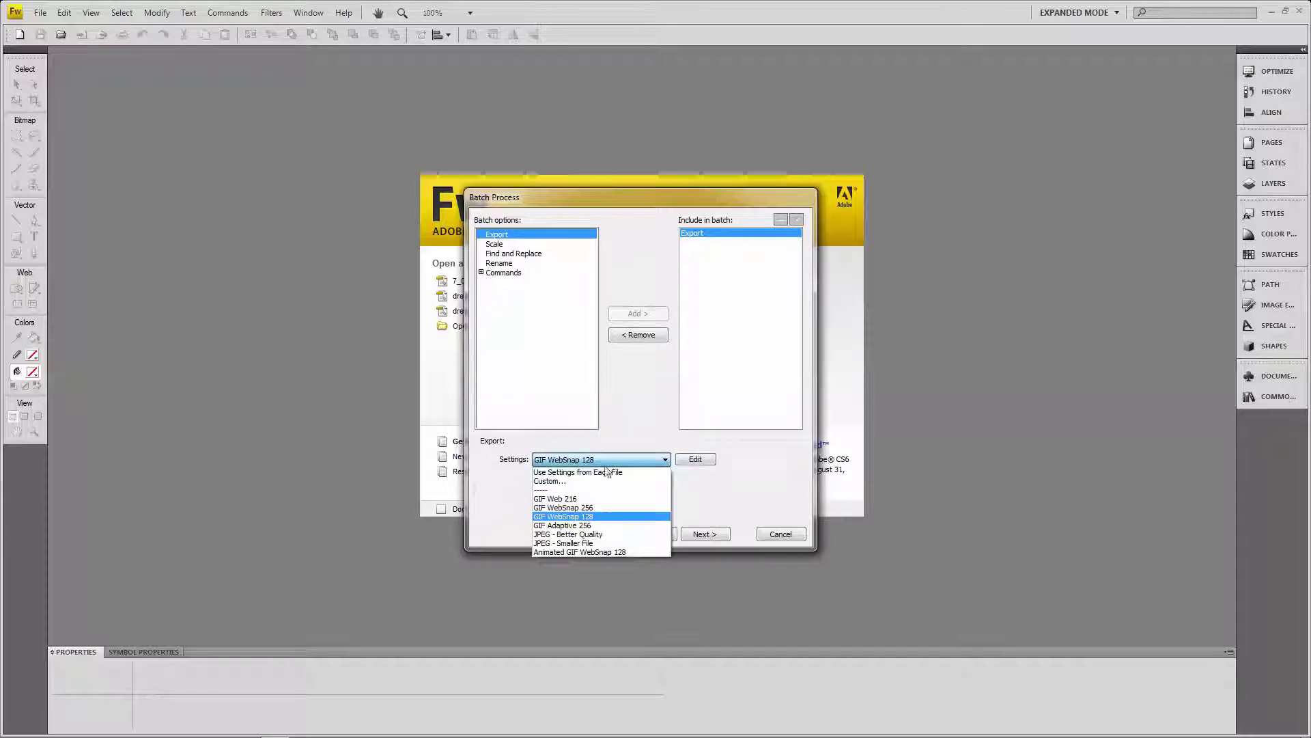
pyautogui.click(576, 534)
pyautogui.click(695, 459)
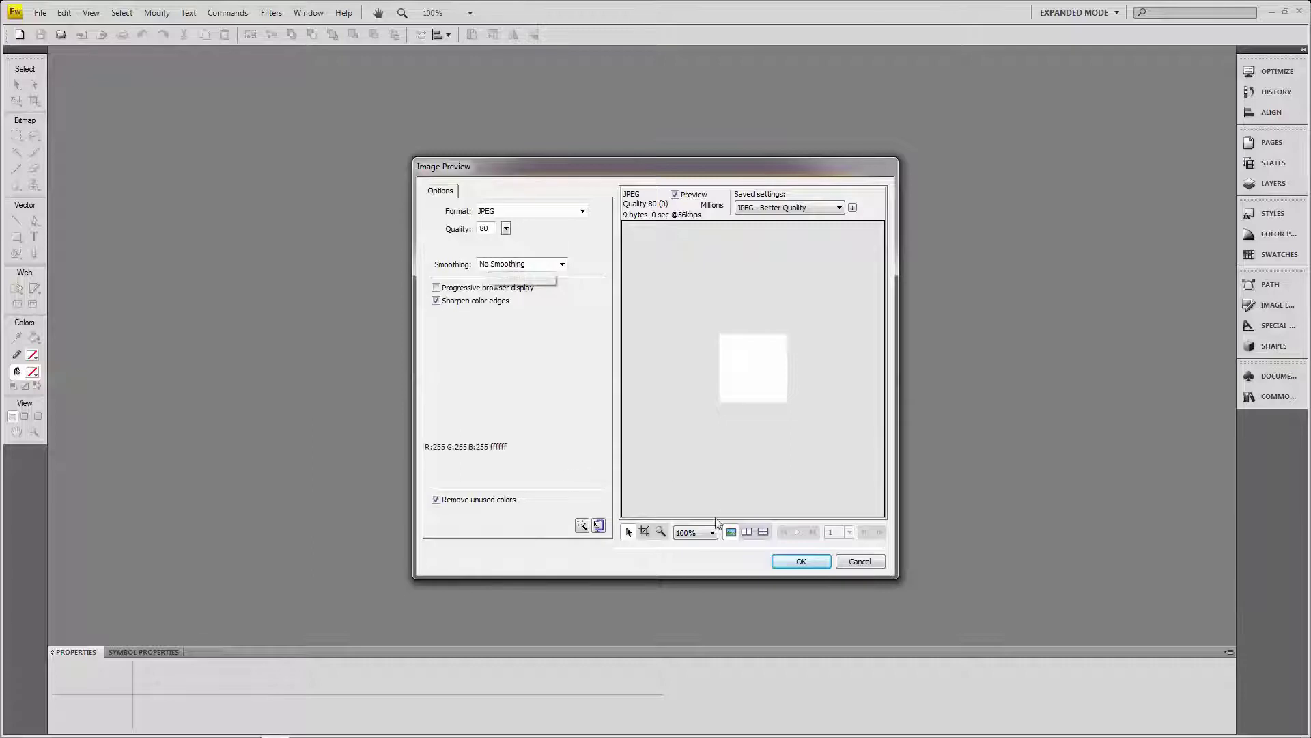
pyautogui.click(800, 561)
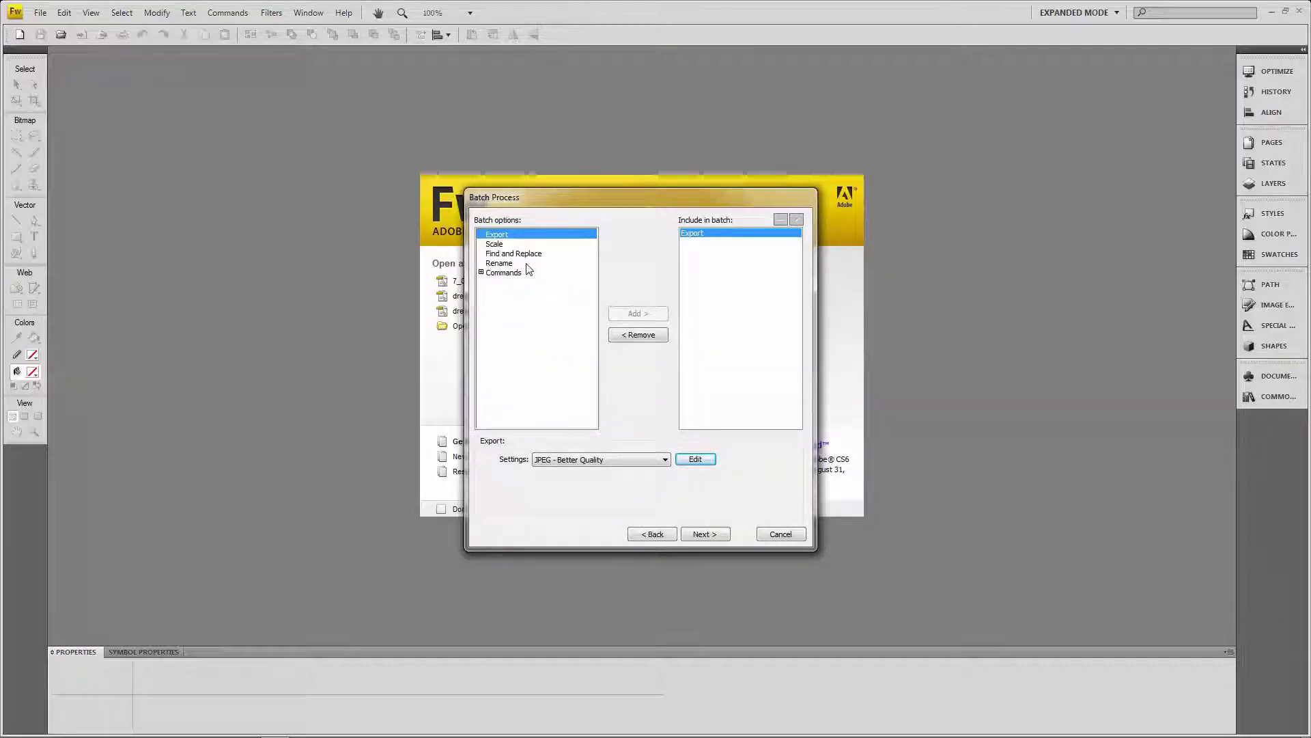
pyautogui.click(500, 245)
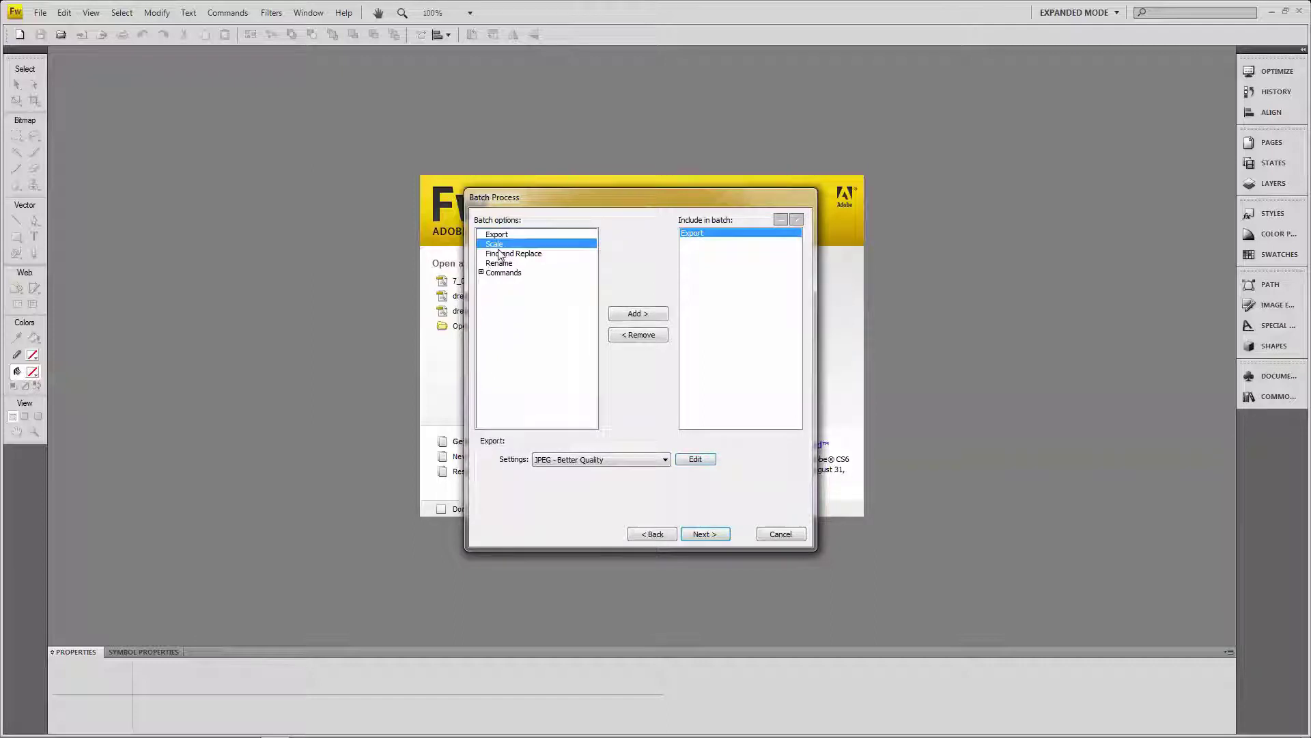
# Add a Scale to Size task: 1000 pixels wide, variable height.
pyautogui.click(637, 313)
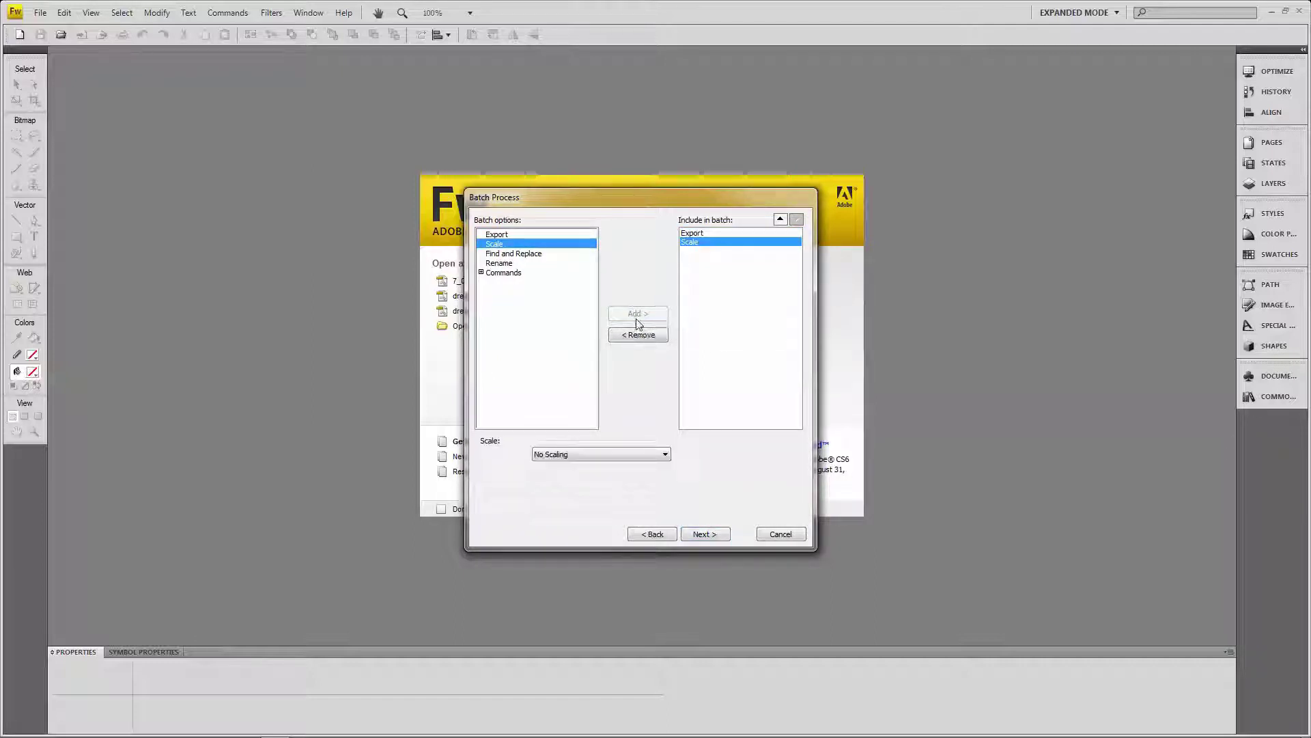
pyautogui.click(655, 456)
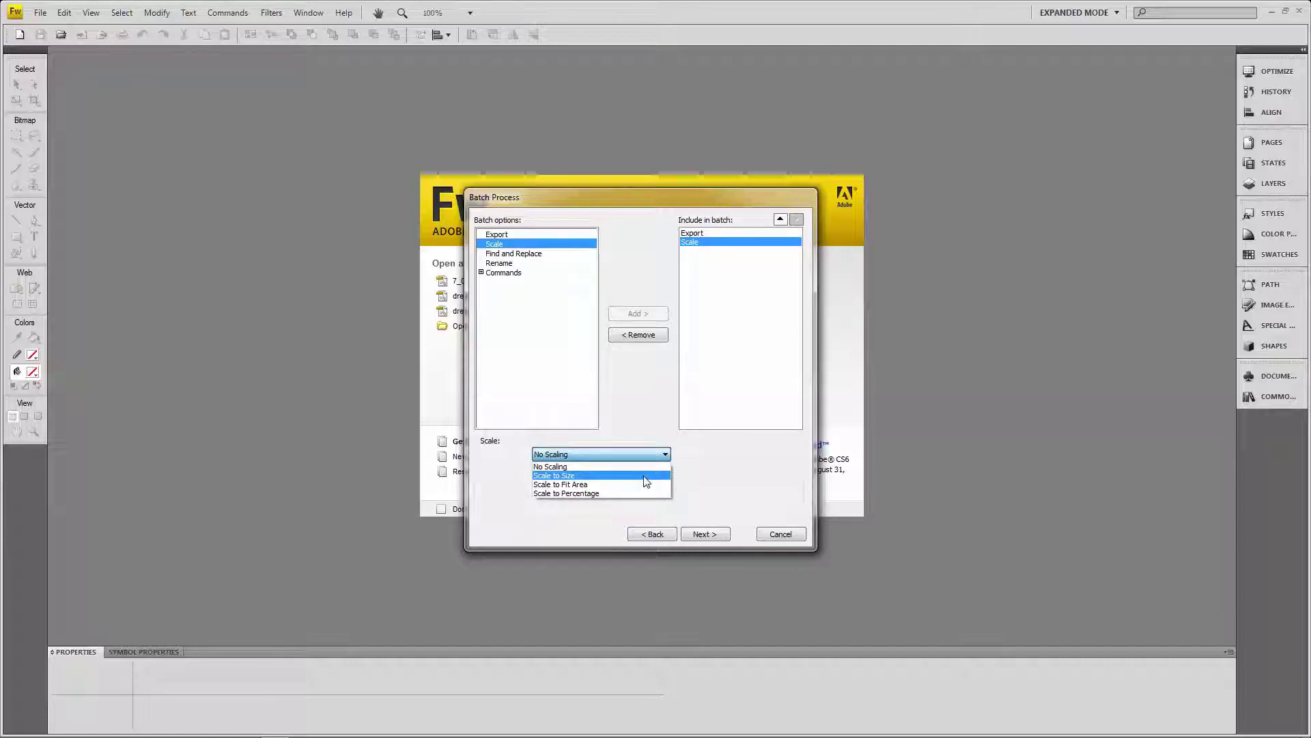
pyautogui.click(573, 477)
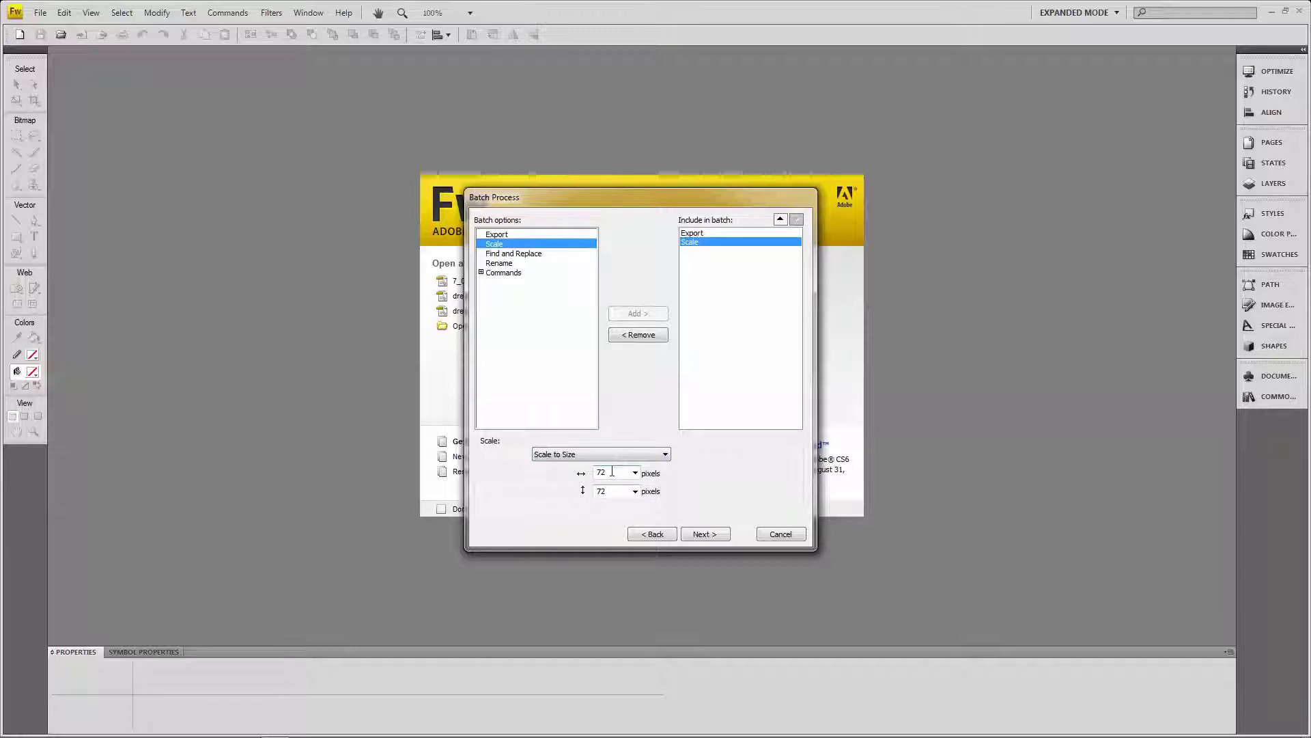
pyautogui.click(608, 476)
pyautogui.doubleClick(610, 471)
pyautogui.write('1')
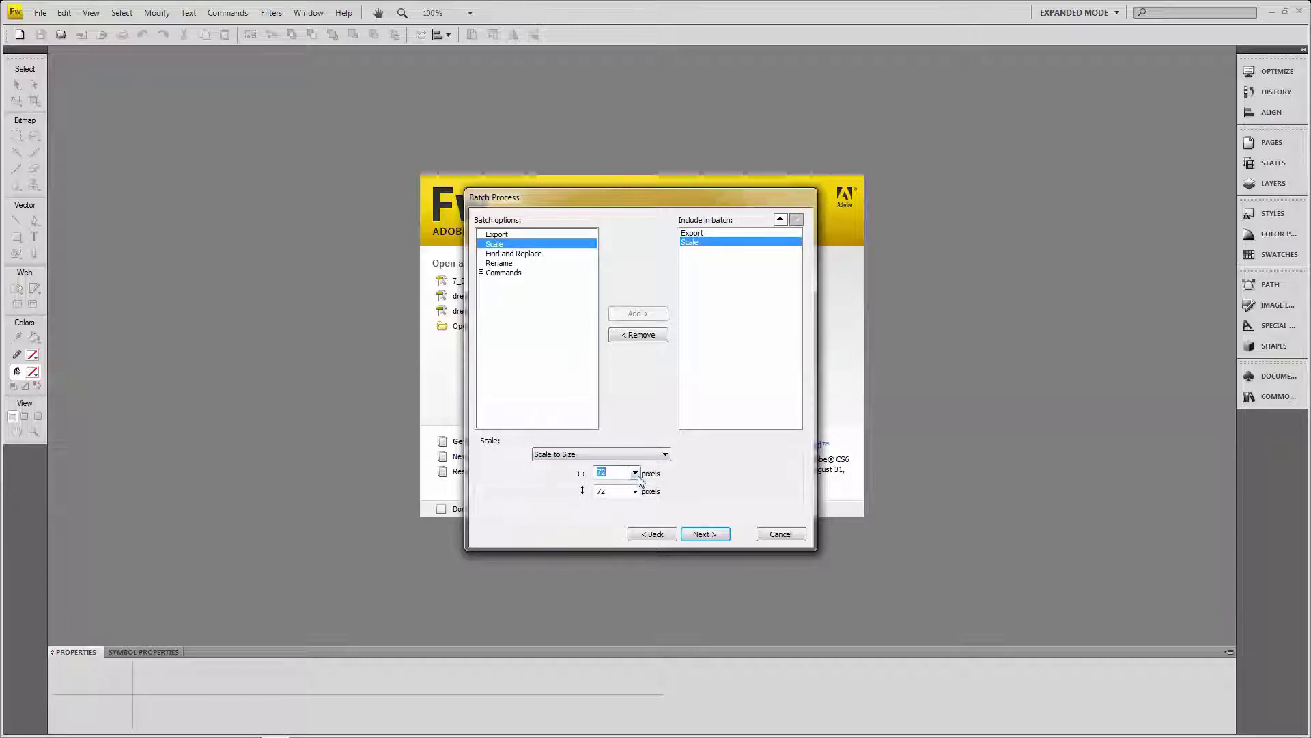
pyautogui.write('000')
pyautogui.click(635, 491)
pyautogui.click(611, 505)
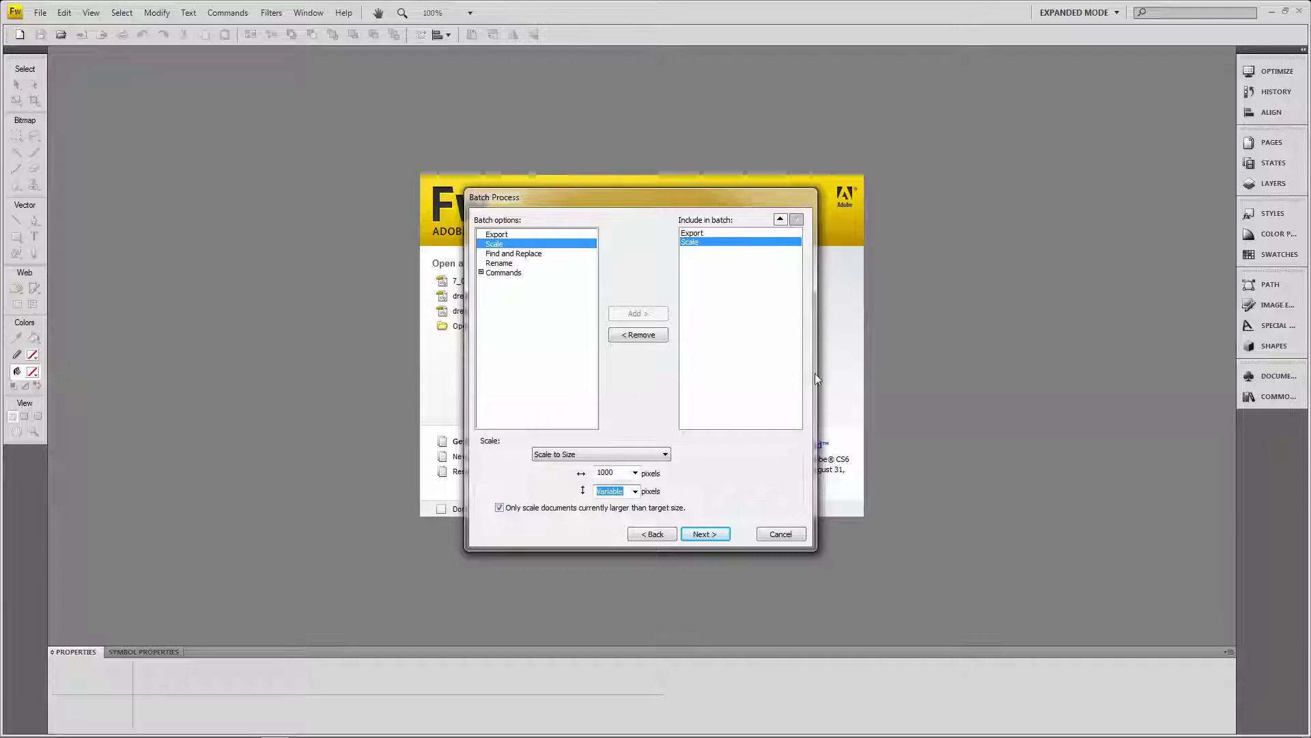
# Run the batch saving to the original location with backups, then dismiss the 8-of-8 report.
pyautogui.click(706, 534)
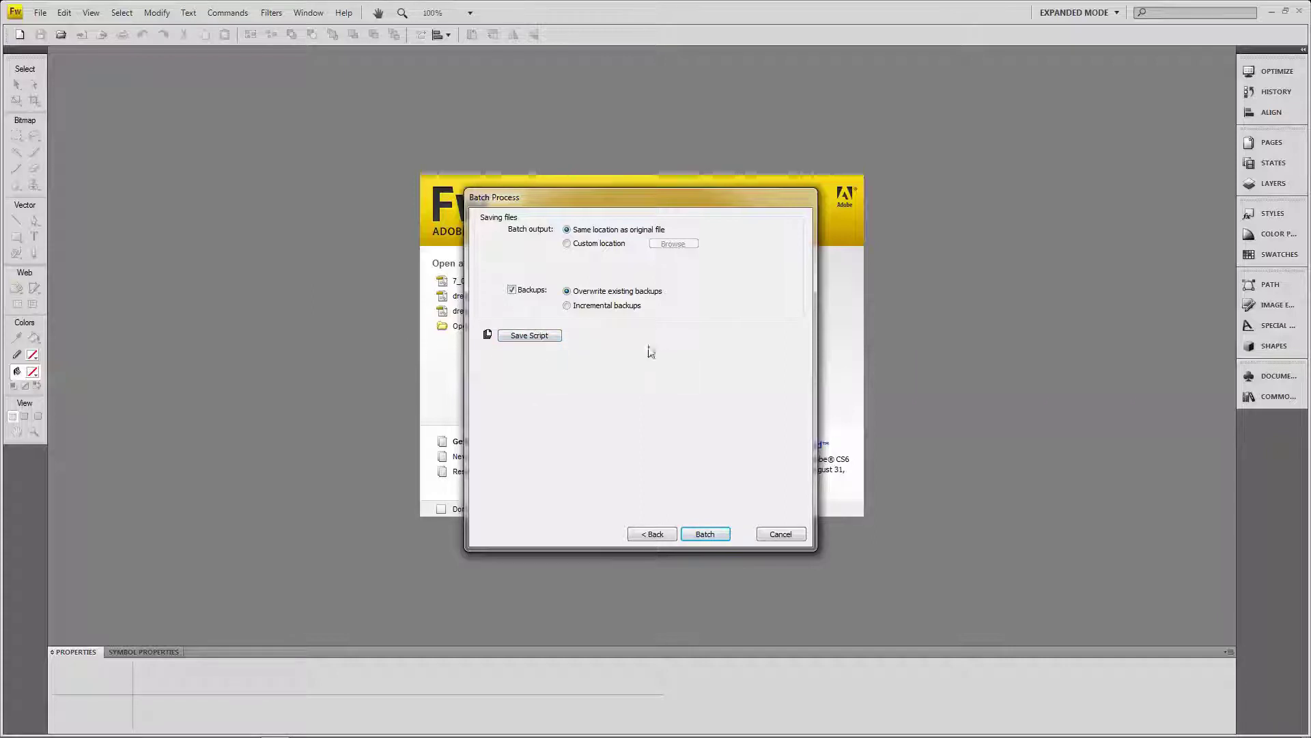
pyautogui.click(706, 535)
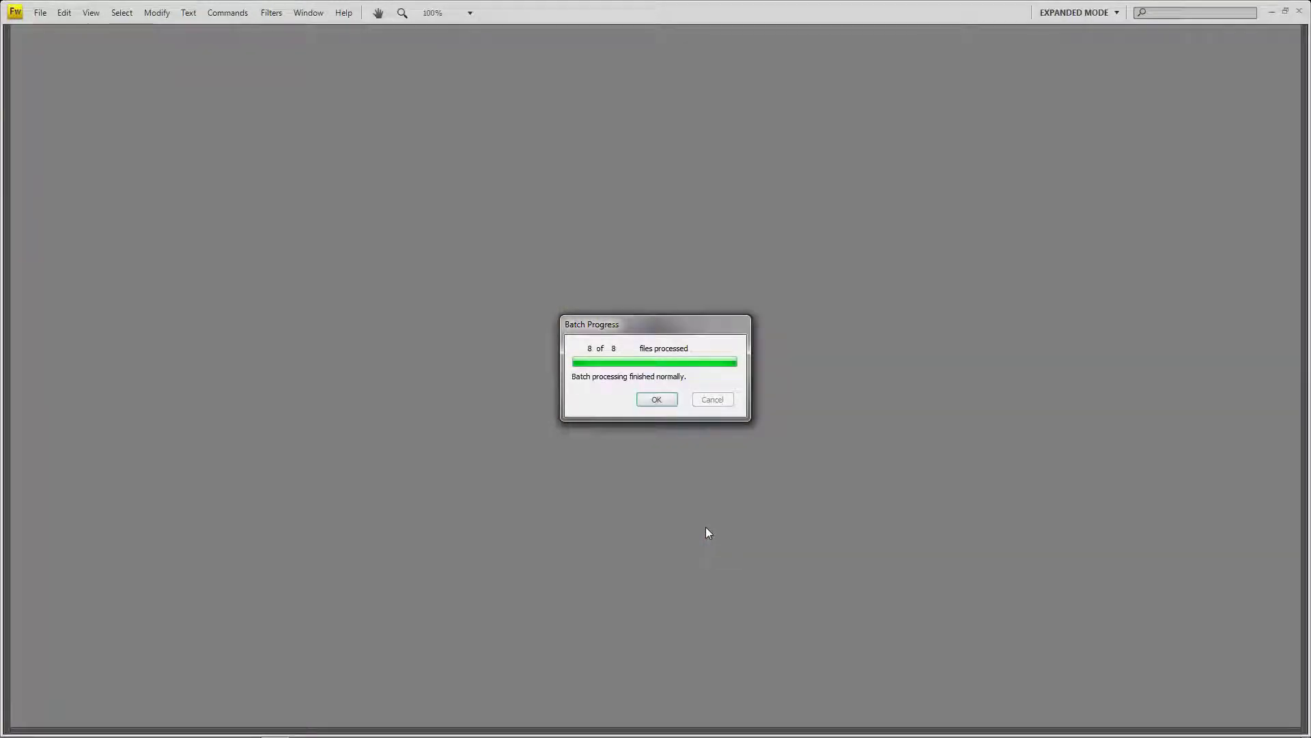
pyautogui.click(656, 399)
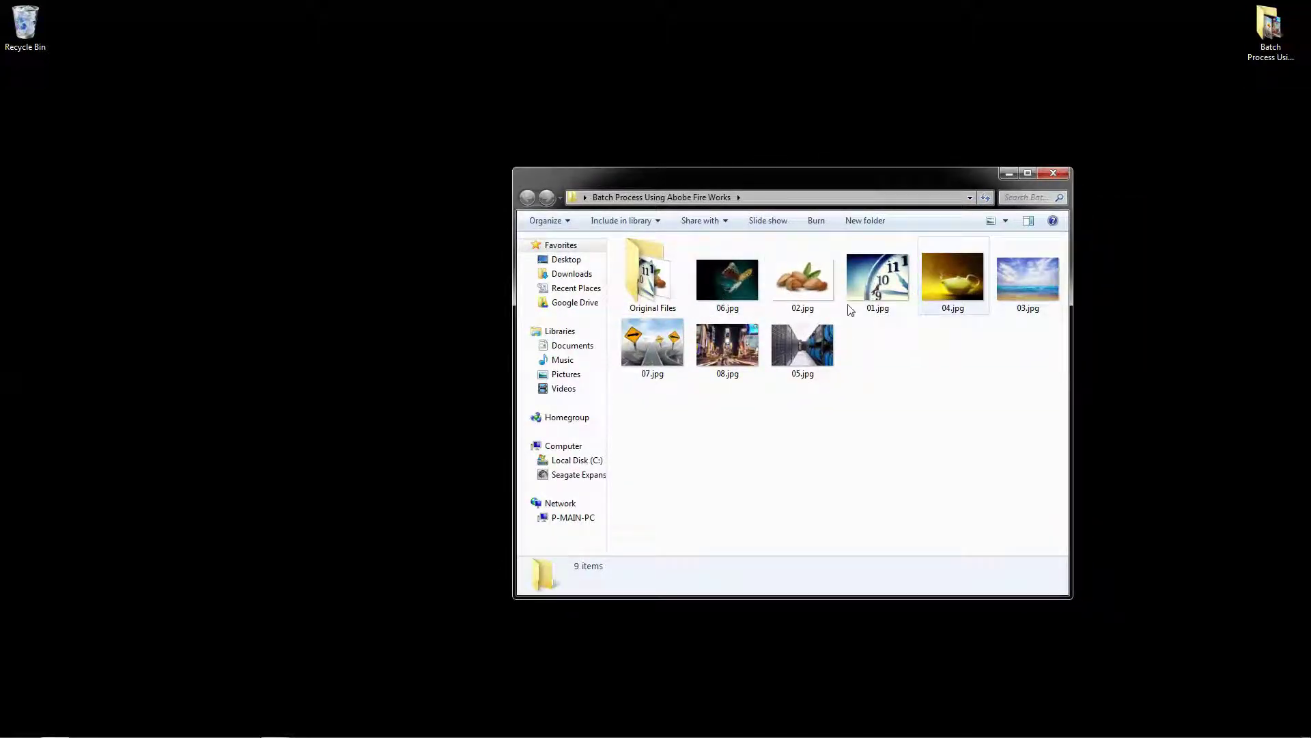
# Open Original Files and select all originals to see their 34.4 MB total.
pyautogui.doubleClick(666, 283)
pyautogui.moveTo(656, 388); pyautogui.dragTo(1052, 243)
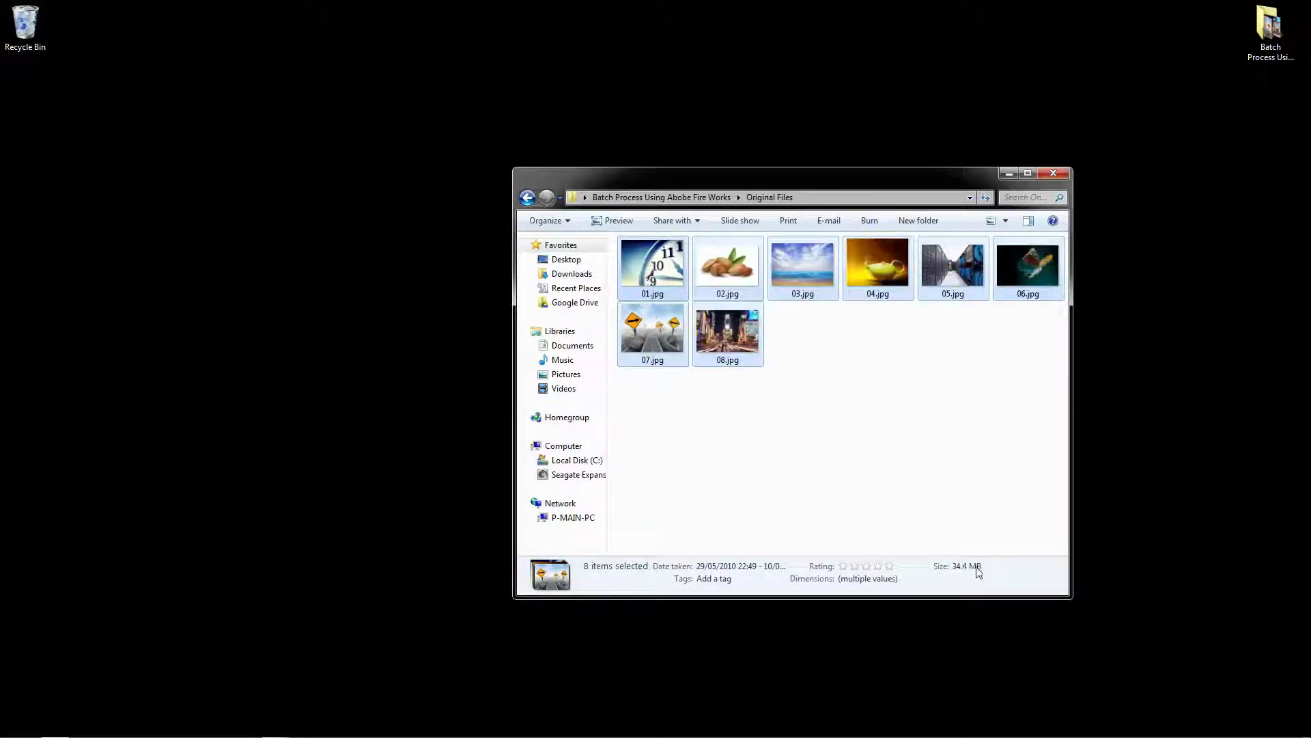
pyautogui.click(528, 198)
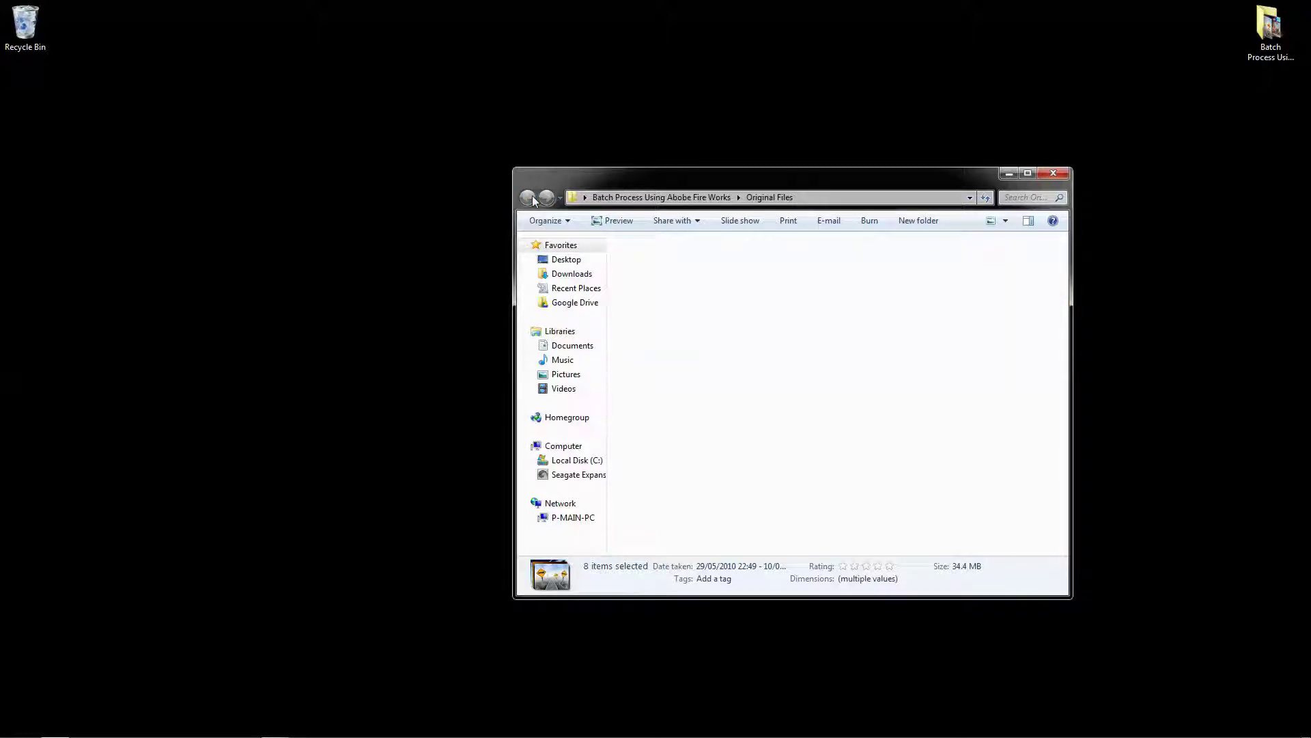
# Select all eight resized JPEGs in the parent folder to see their 902 KB total.
pyautogui.click(636, 364)
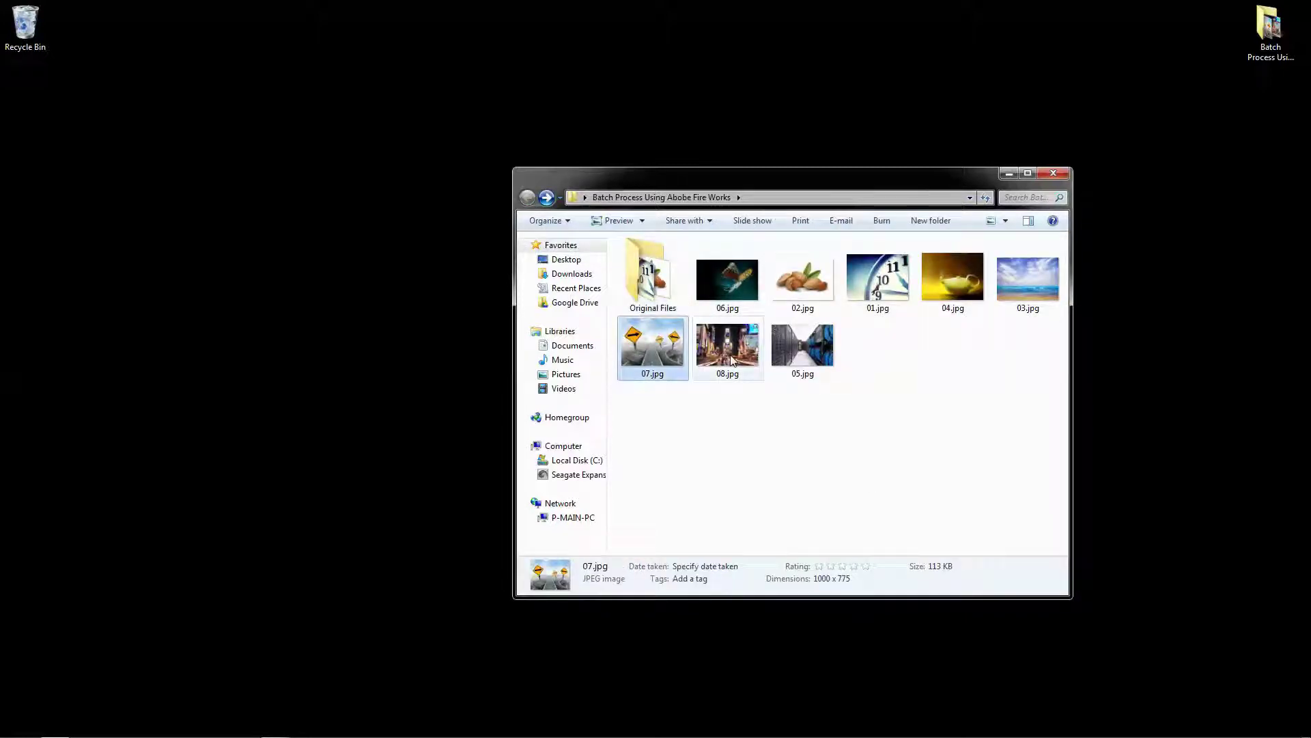
pyautogui.keyDown('ctrl'); pyautogui.click(728, 345); pyautogui.keyUp('ctrl')
pyautogui.keyDown('ctrl'); pyautogui.click(803, 345); pyautogui.keyUp('ctrl')
pyautogui.keyDown('ctrl'); pyautogui.click(728, 280); pyautogui.keyUp('ctrl')
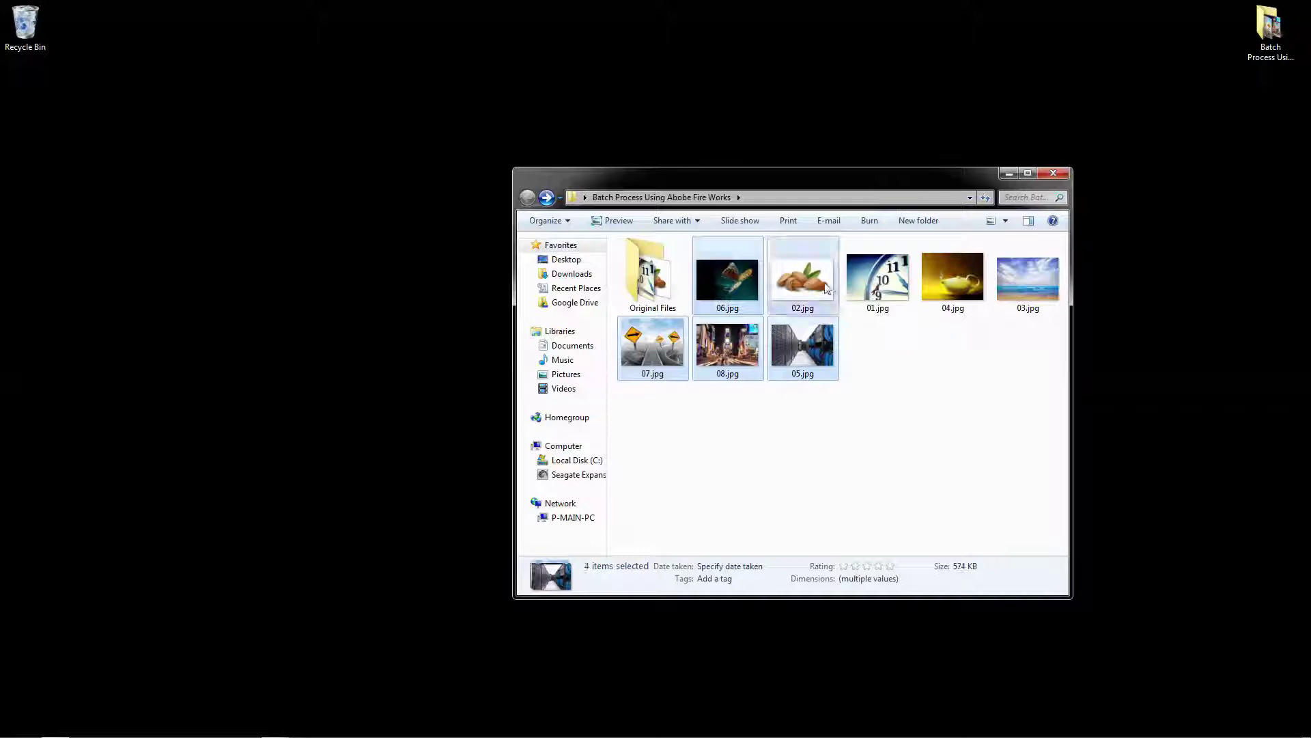
pyautogui.keyDown('ctrl'); pyautogui.click(802, 280); pyautogui.keyUp('ctrl')
pyautogui.keyDown('ctrl'); pyautogui.click(877, 277); pyautogui.keyUp('ctrl')
pyautogui.keyDown('ctrl'); pyautogui.click(953, 277); pyautogui.keyUp('ctrl')
pyautogui.keyDown('ctrl'); pyautogui.click(1027, 278); pyautogui.keyUp('ctrl')
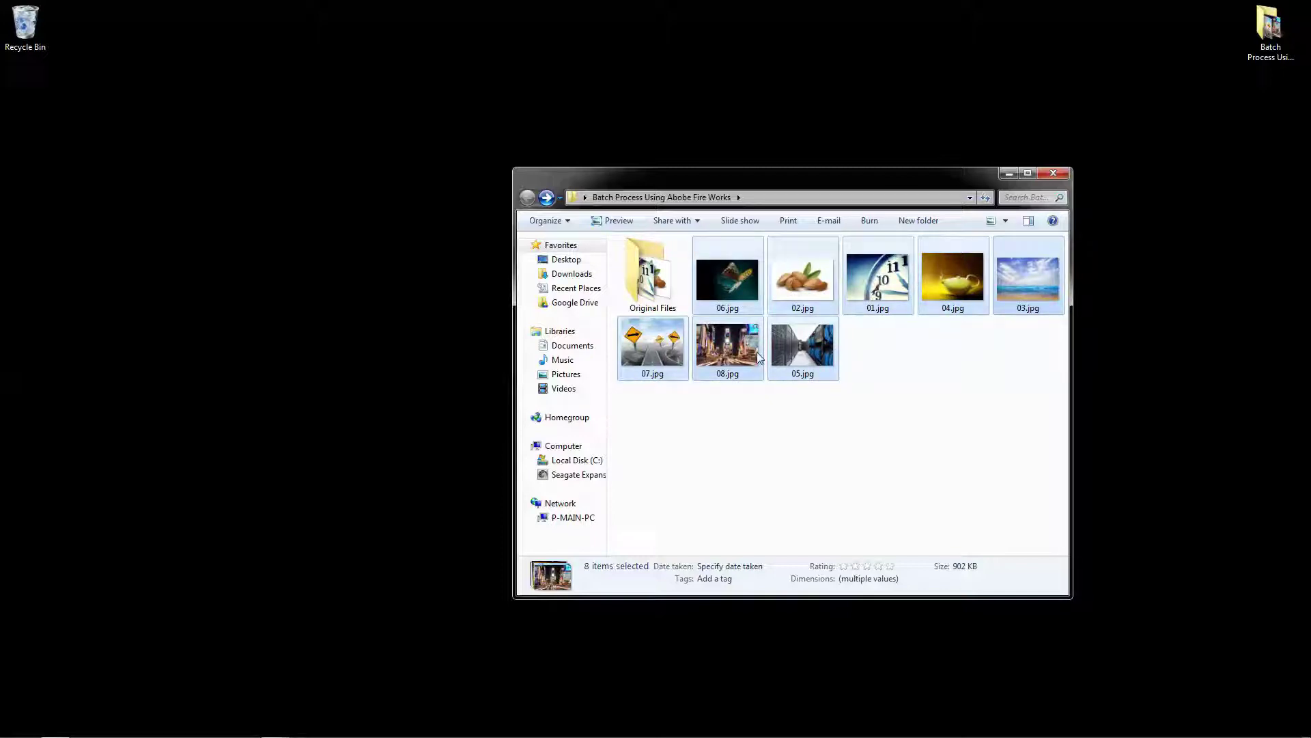
pyautogui.click(760, 441)
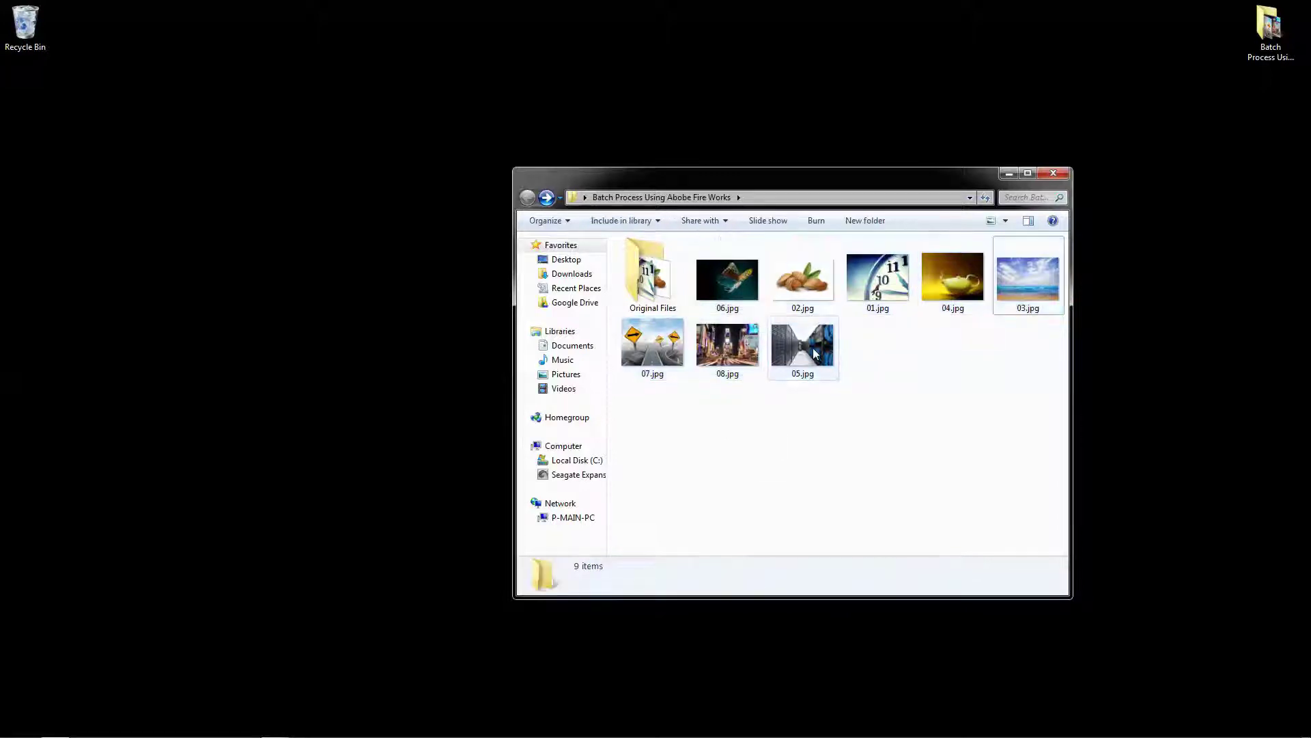
pyautogui.doubleClick(881, 286)
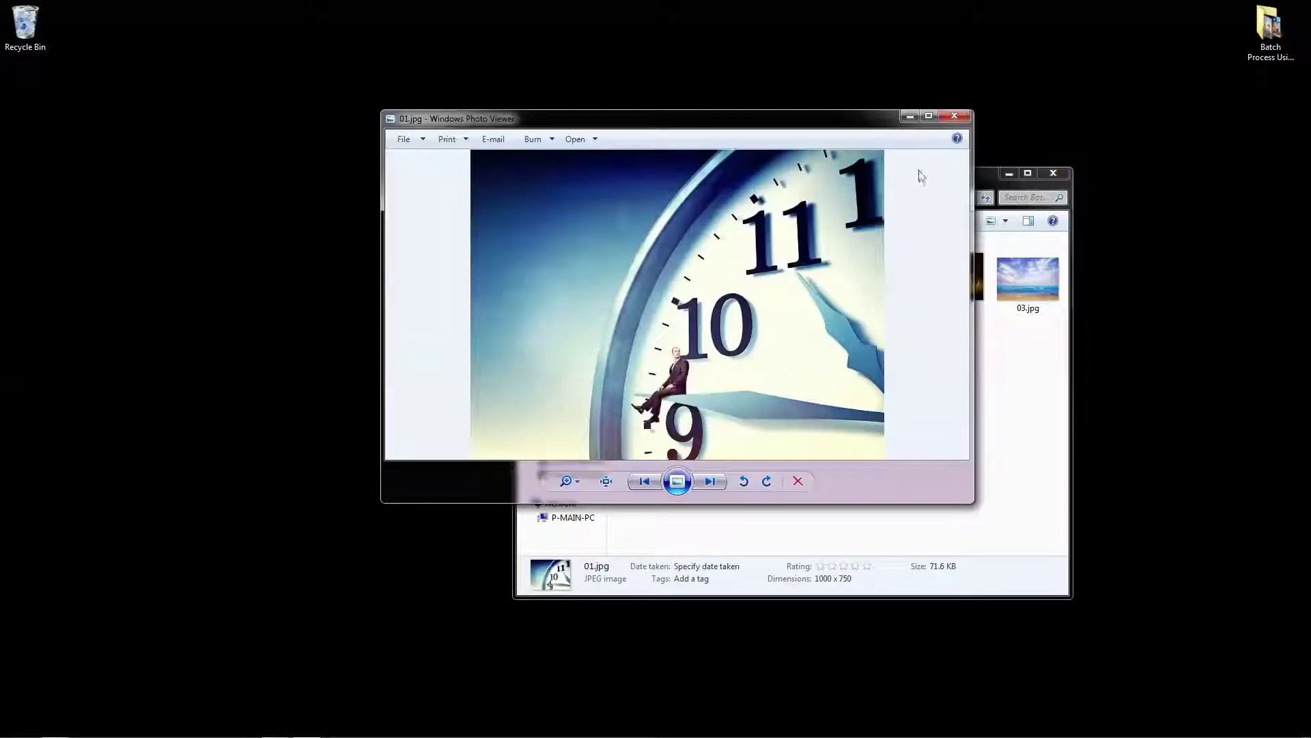
pyautogui.click(928, 116)
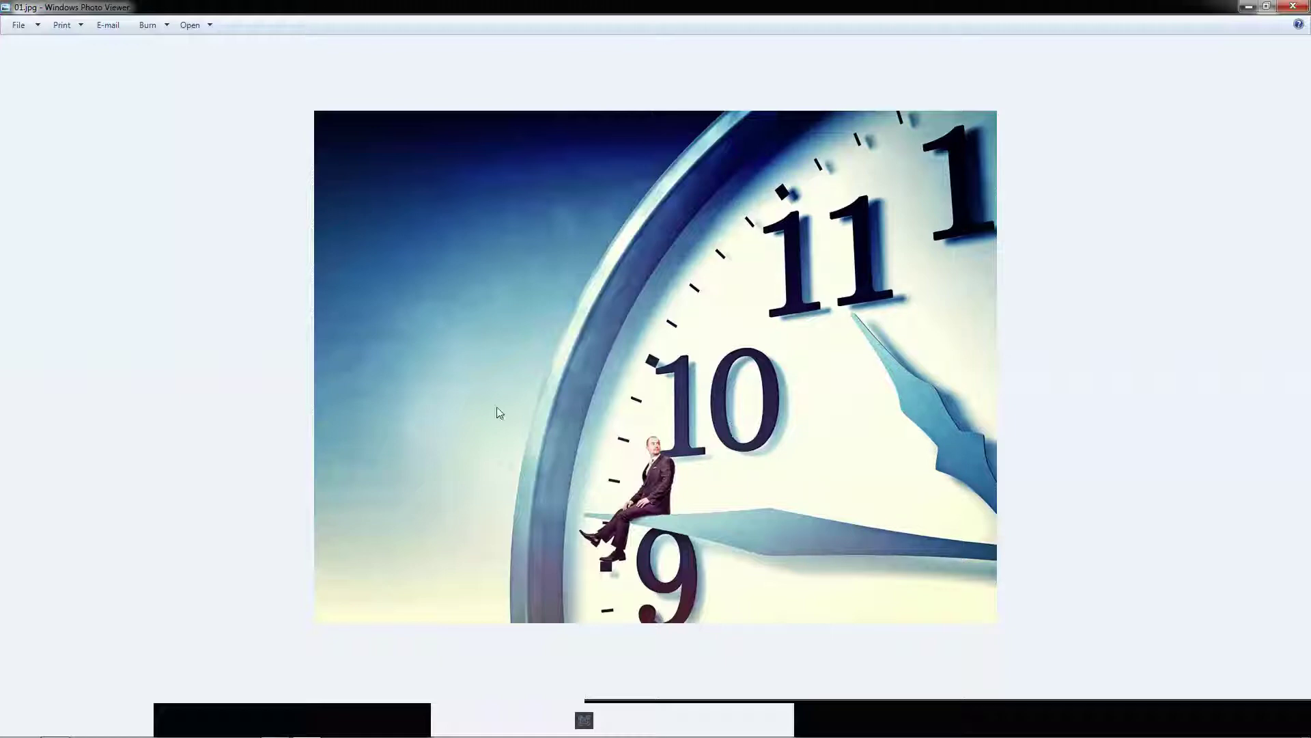
pyautogui.scroll(2, 898, 324)
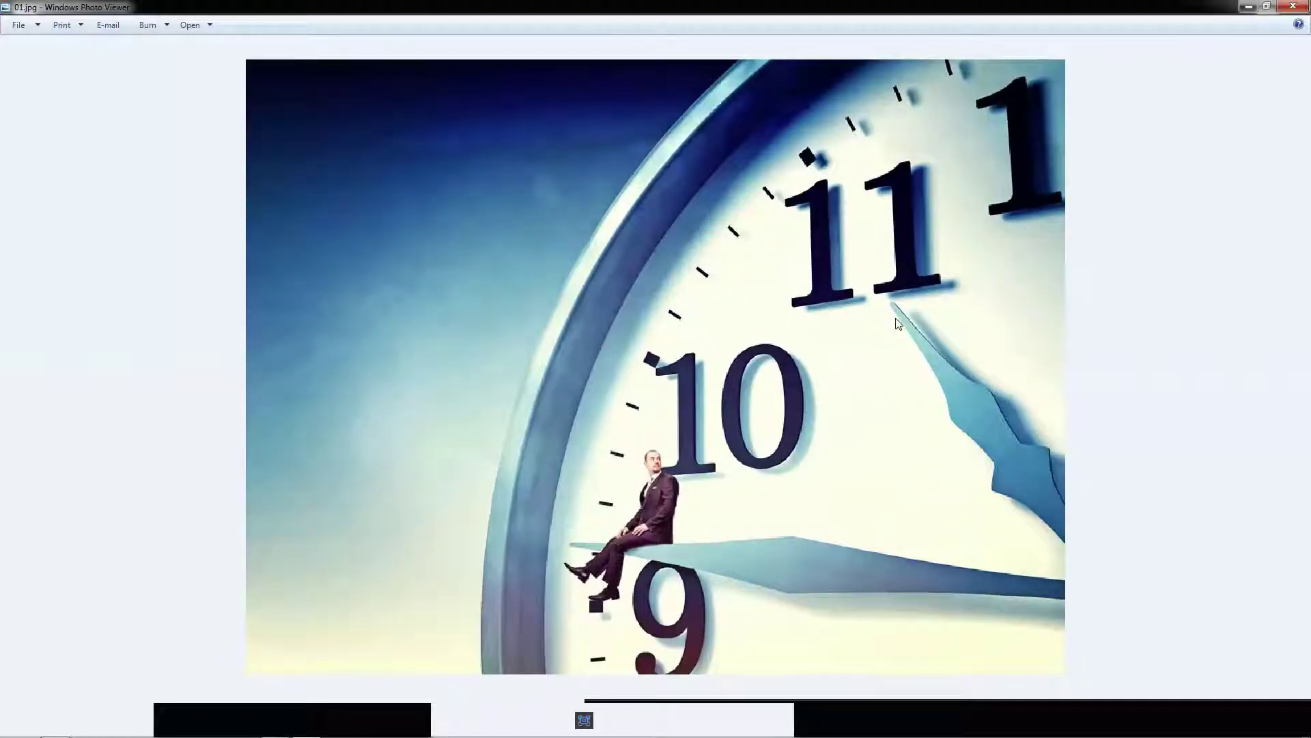
pyautogui.scroll(-2, 898, 324)
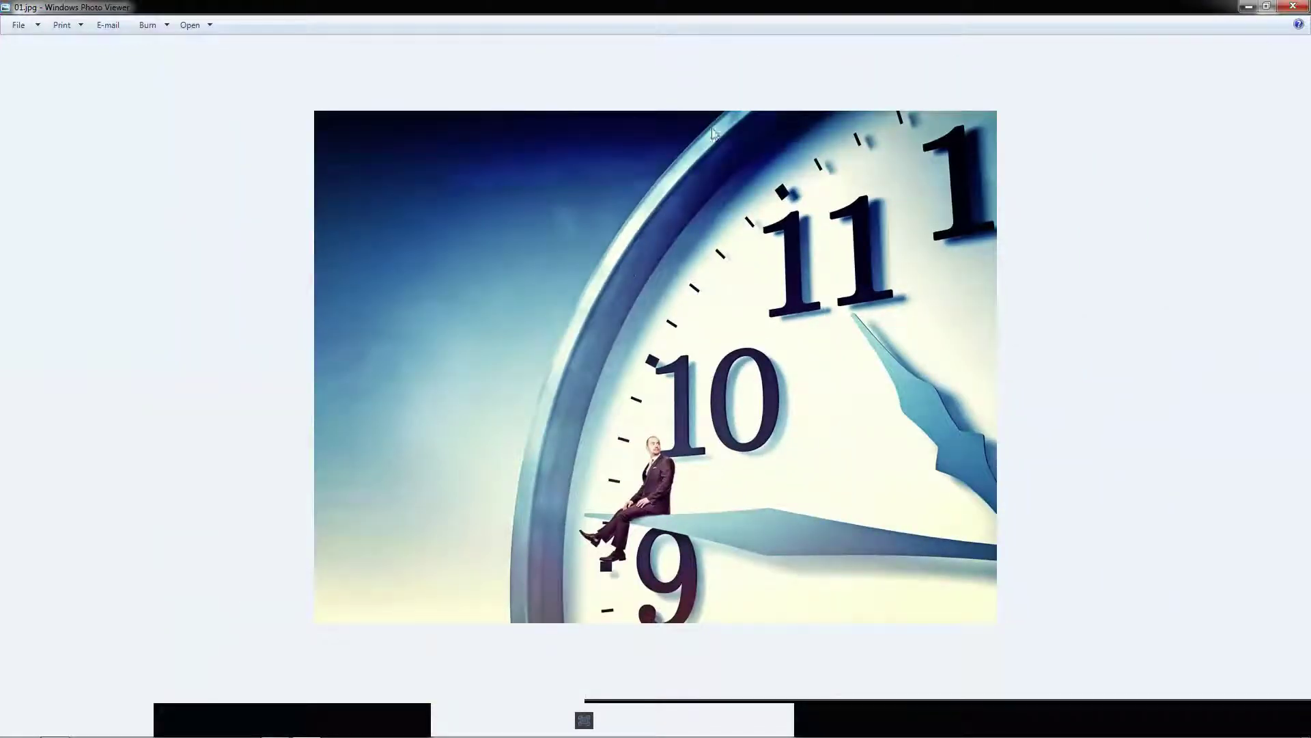
pyautogui.click(1293, 6)
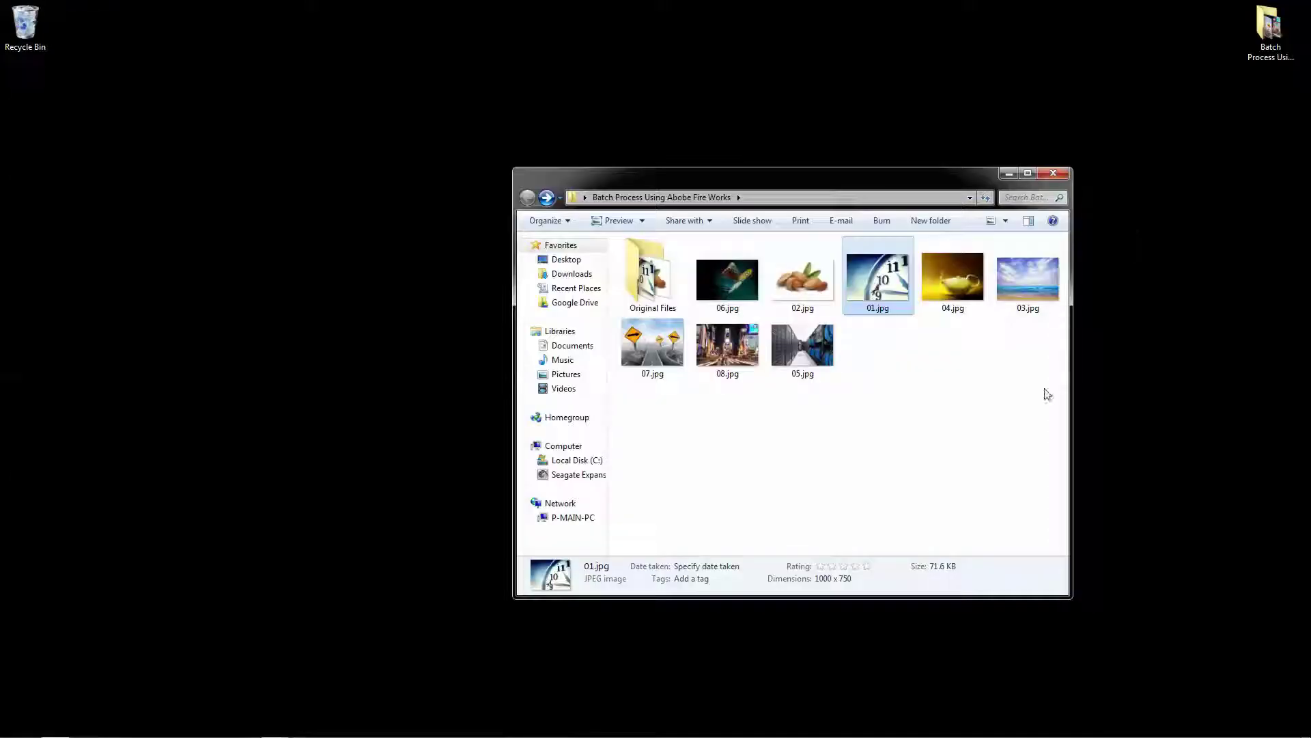
pyautogui.moveTo(1043, 385); pyautogui.dragTo(691, 236)
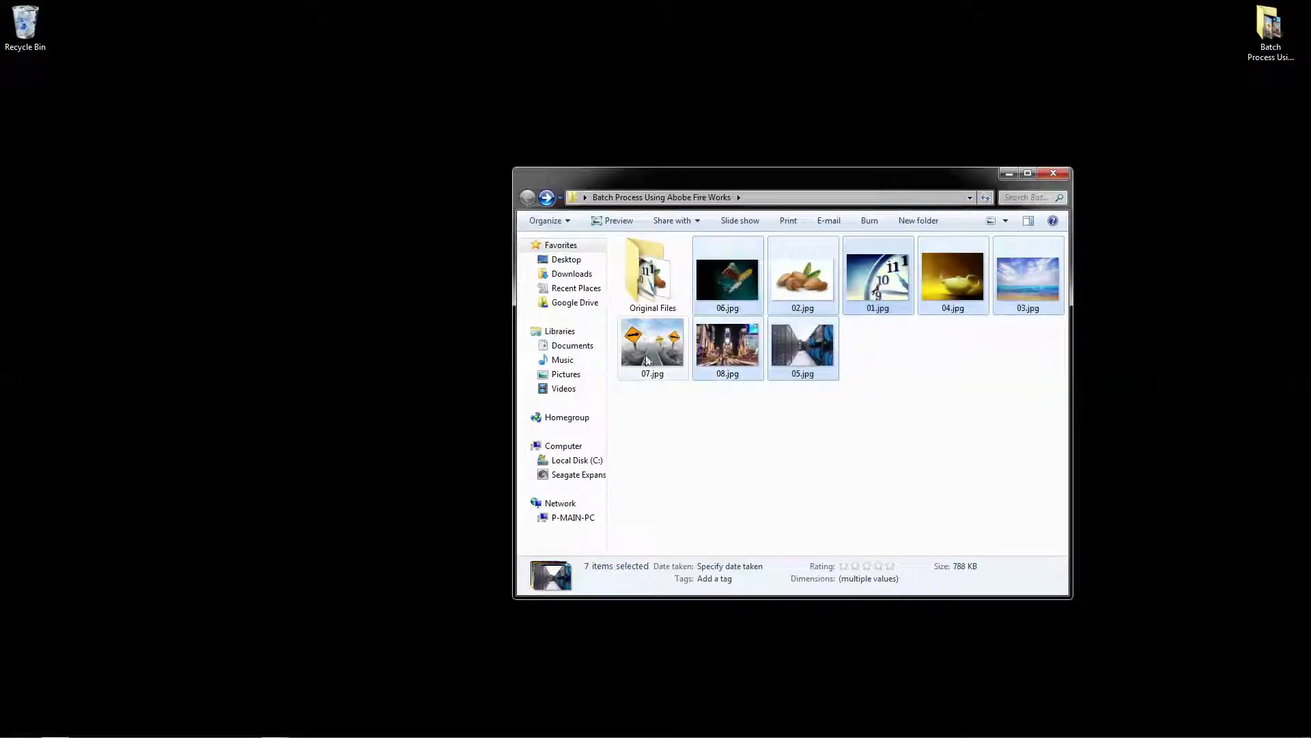
pyautogui.click(683, 427)
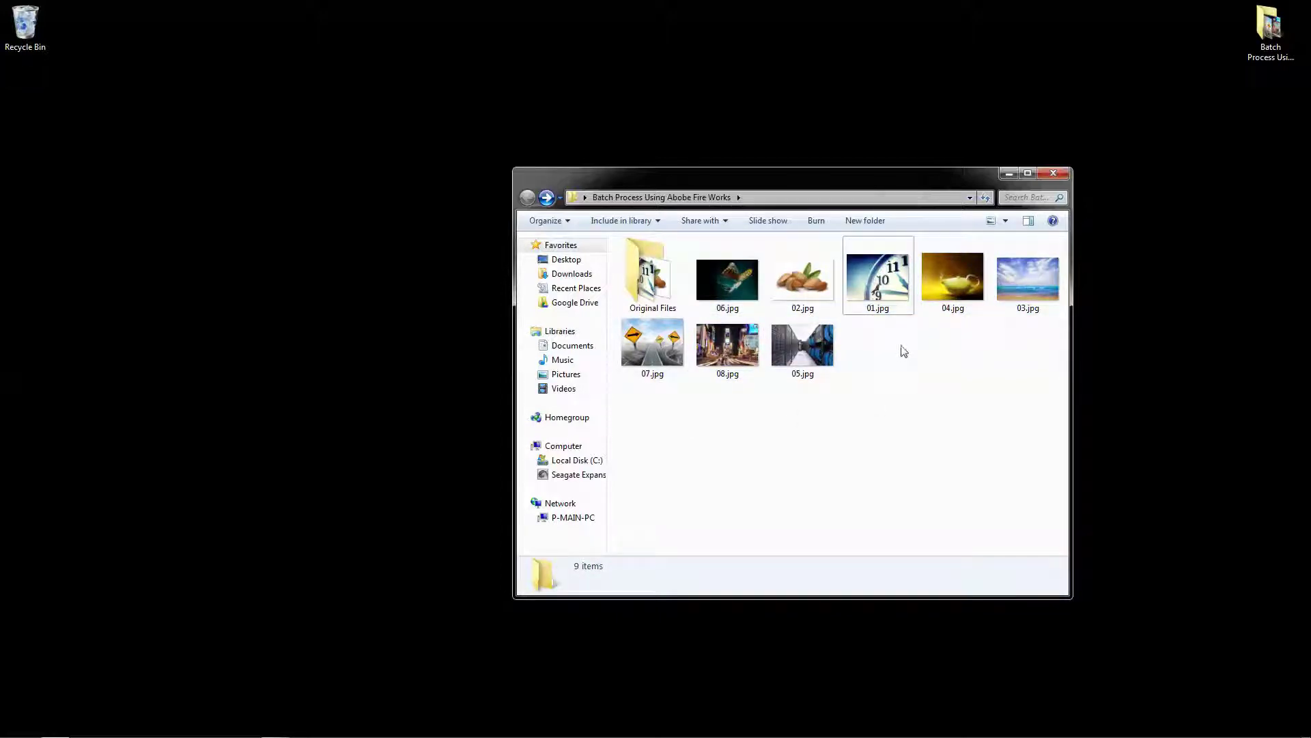